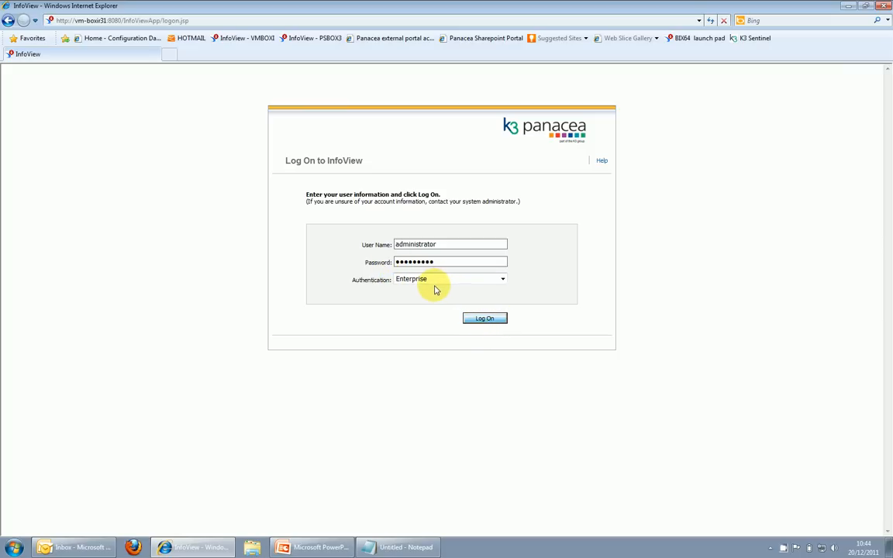
Log on to InfoView with the filled-in credentials and open the Feature Samples corporate dashboard
key("Return")
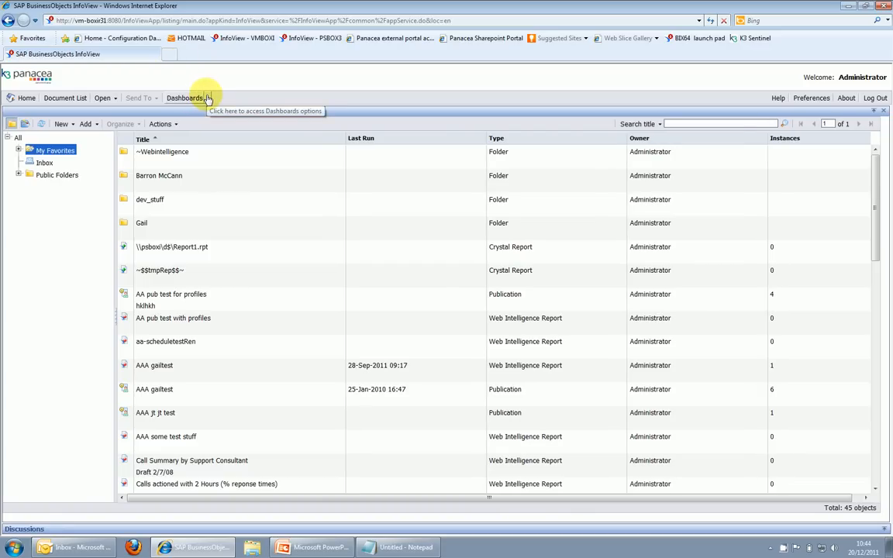
left_click(208, 99)
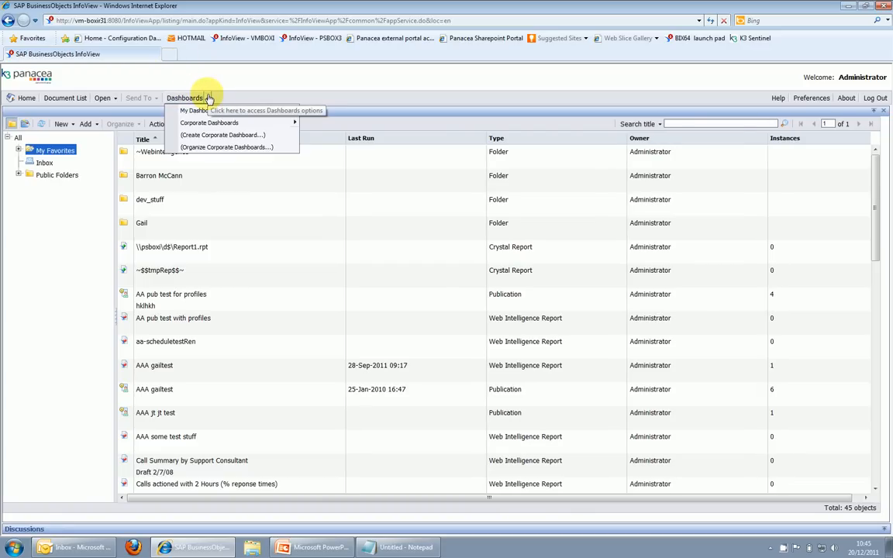
mouse_move(259, 125)
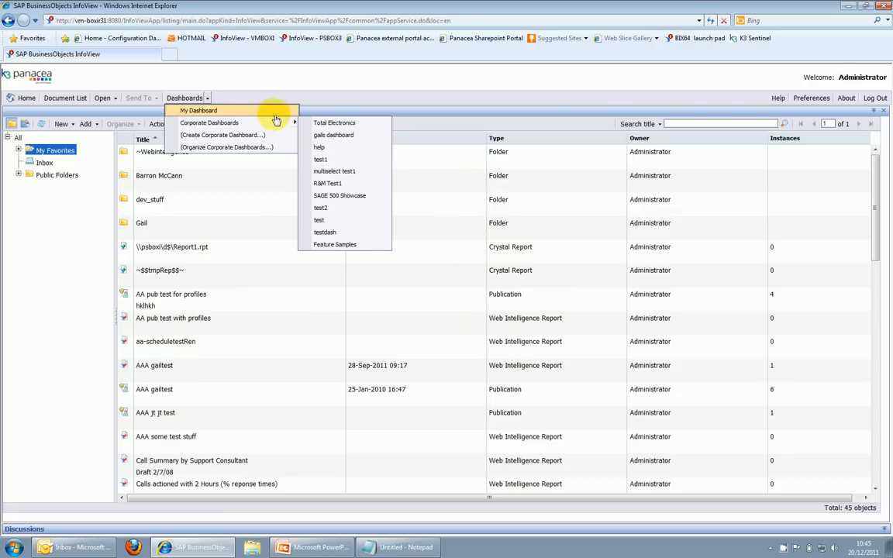
left_click(334, 246)
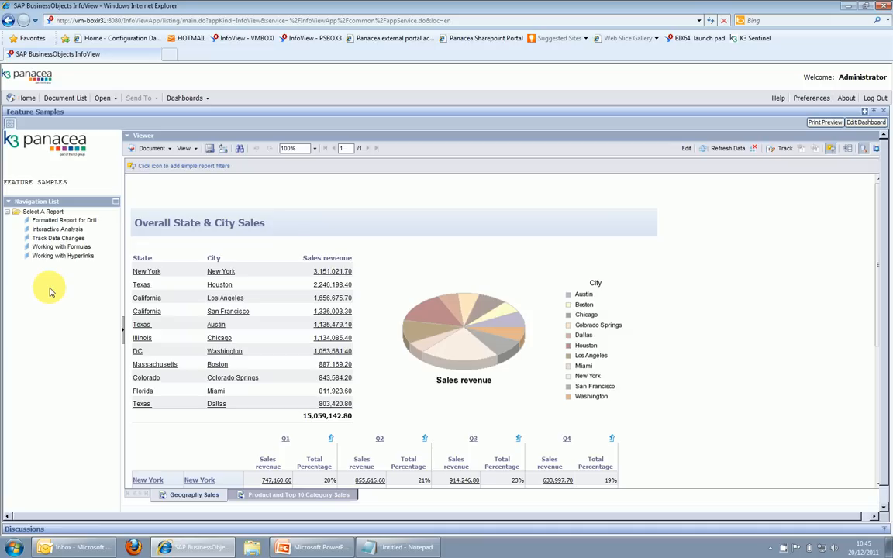
Examine each report in the Feature Samples navigation list, from Formatted Report for Drill to Working with Hyperlinks, and close the dashboard
left_click(70, 220)
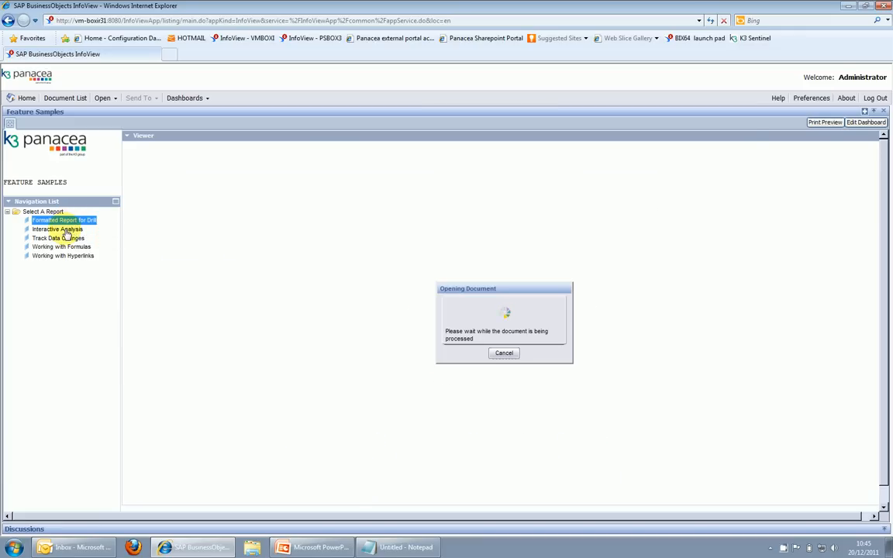
left_click(62, 229)
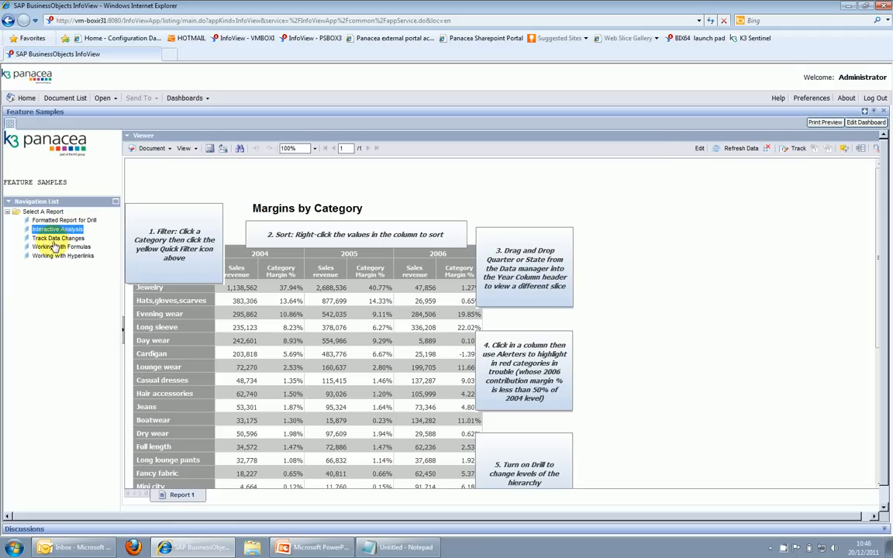
left_click(55, 239)
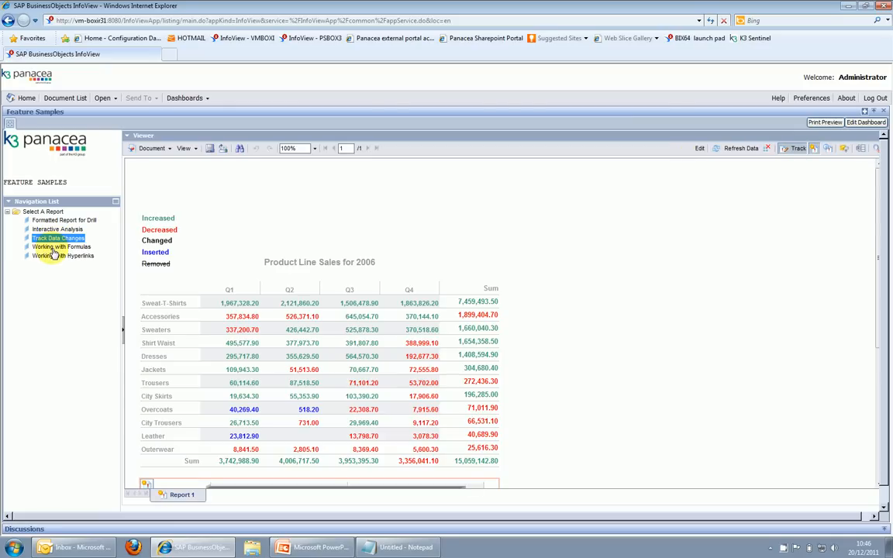
left_click(52, 248)
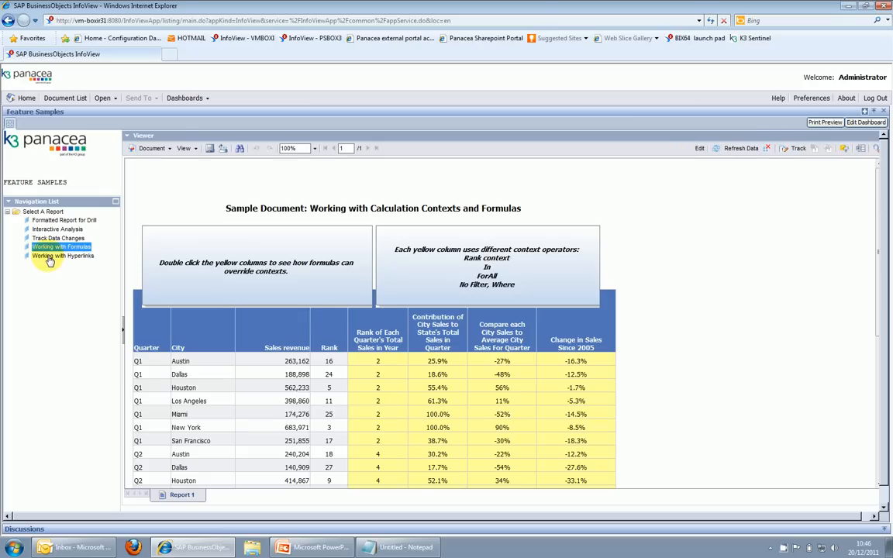
left_click(48, 256)
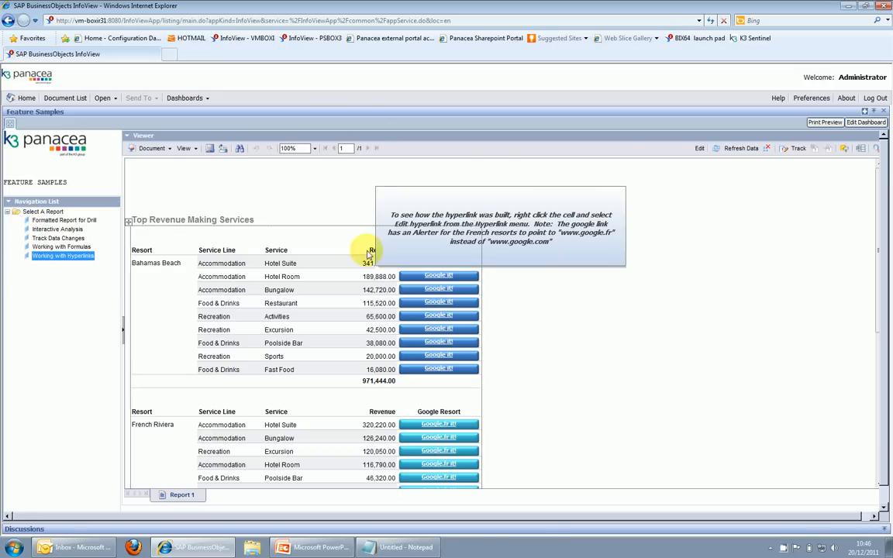
left_click(69, 222)
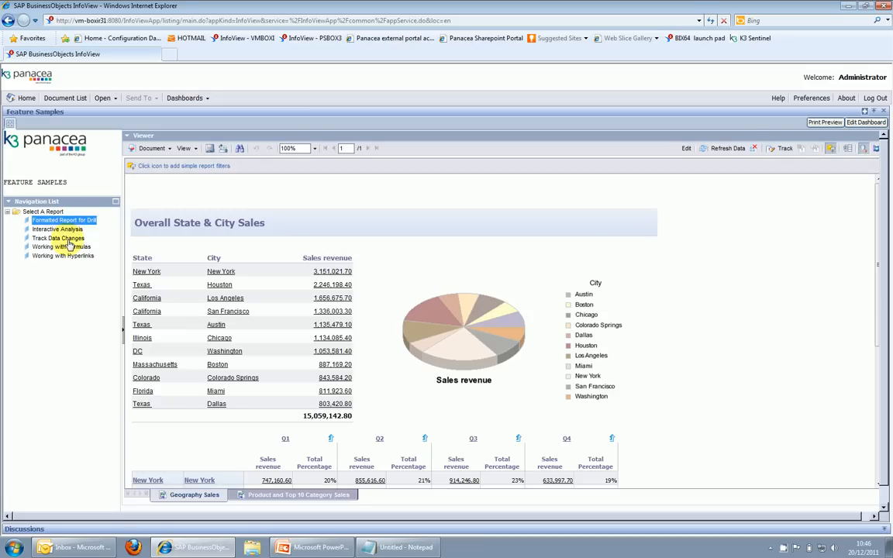
left_click(40, 229)
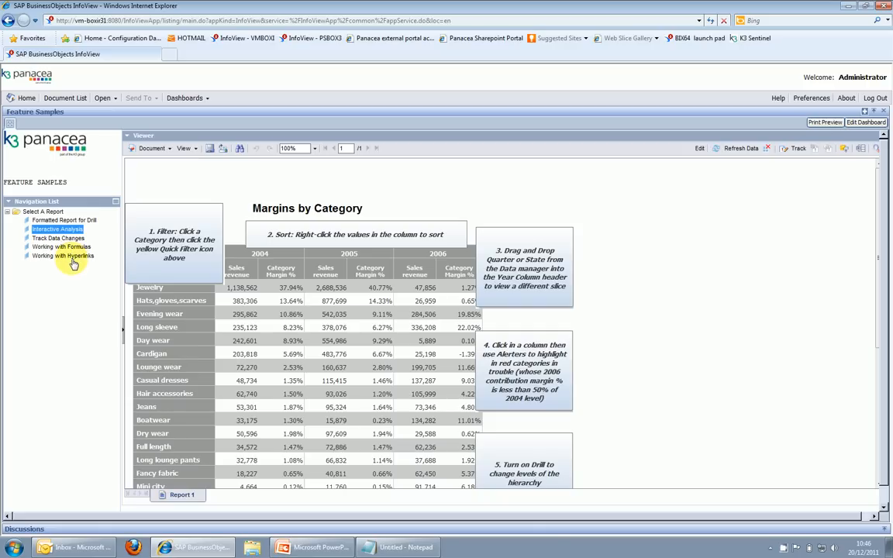
left_click(884, 112)
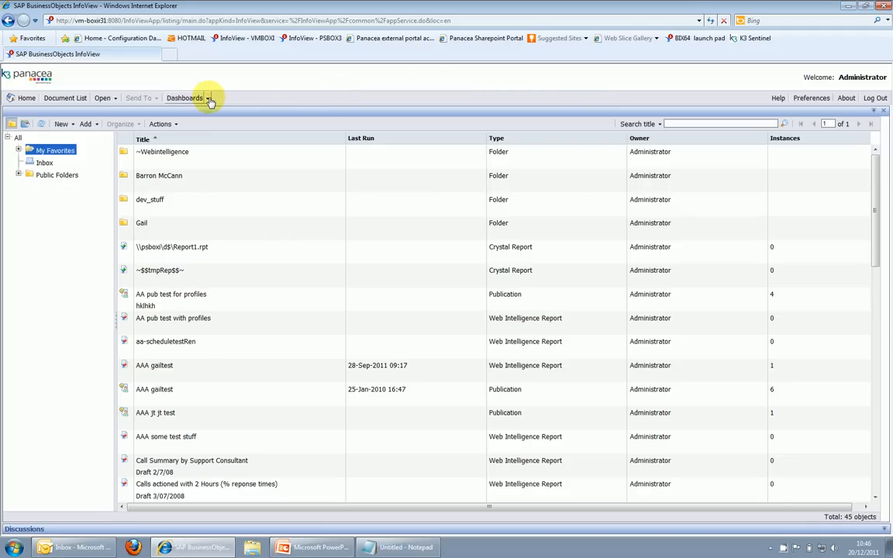
Create a corporate dashboard titled Feature Samples 2 in the Feature Samples public folder
left_click(209, 100)
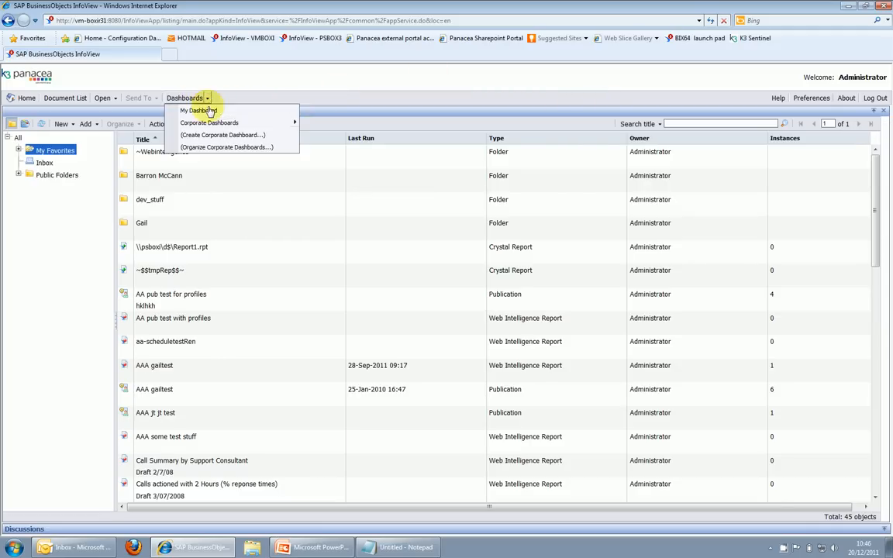
left_click(208, 137)
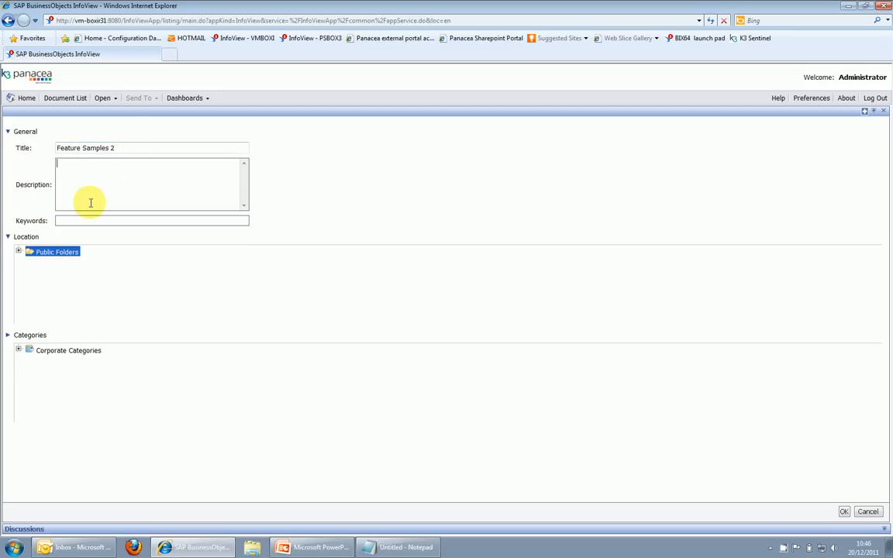
left_click(19, 251)
scroll(91, 299, "down", 1)
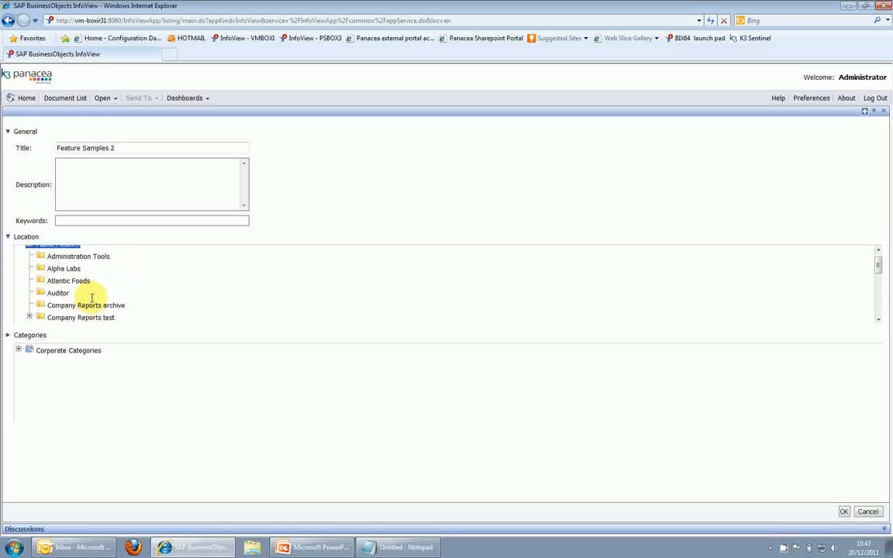
scroll(91, 299, "down", 4)
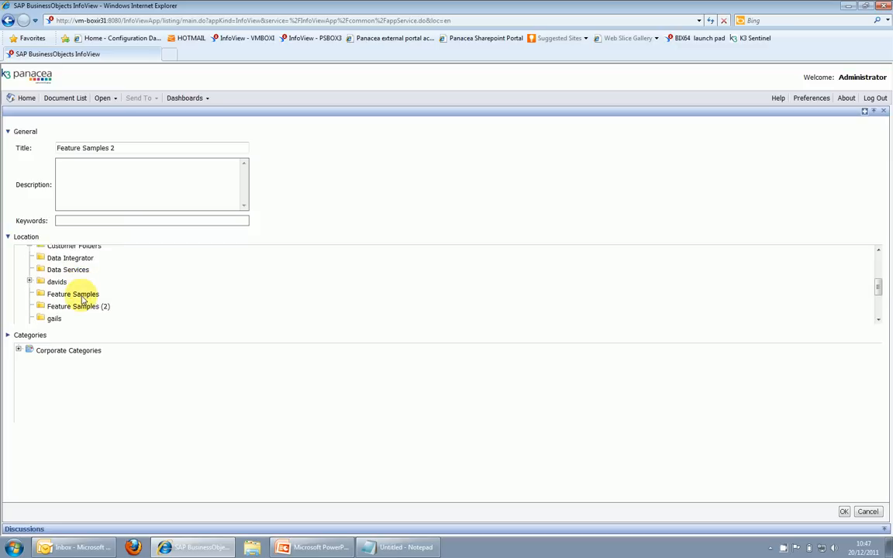
scroll(83, 300, "down", 1)
left_click(68, 277)
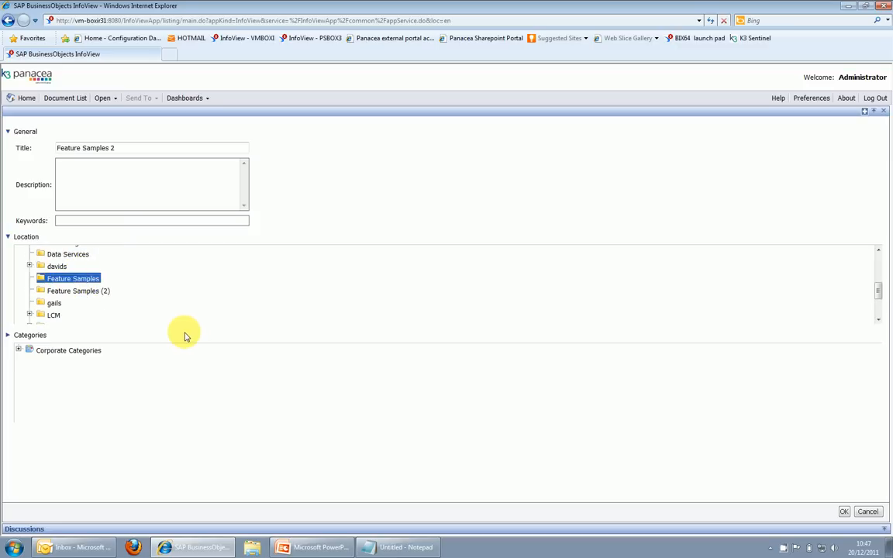
left_click(844, 511)
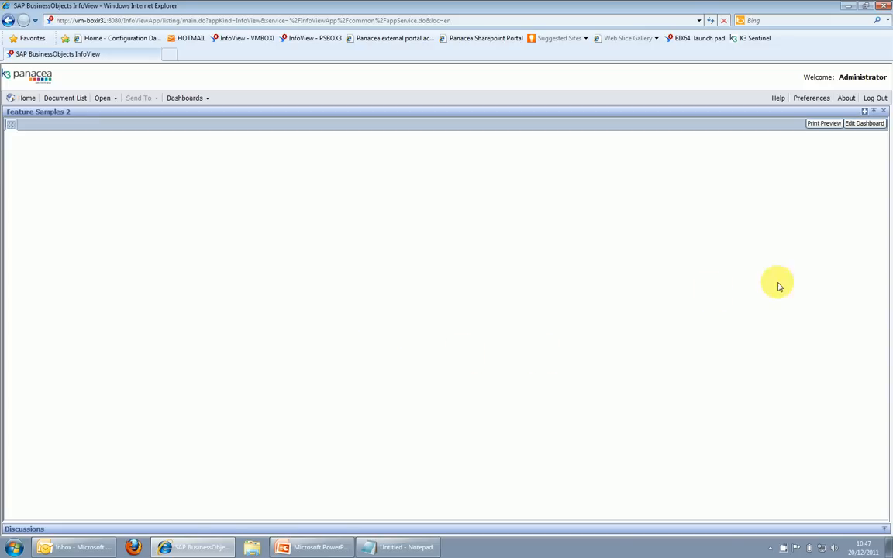
Edit the dashboard with the Template layout and move the Analytic Toolbox clear of the three sections
left_click(865, 124)
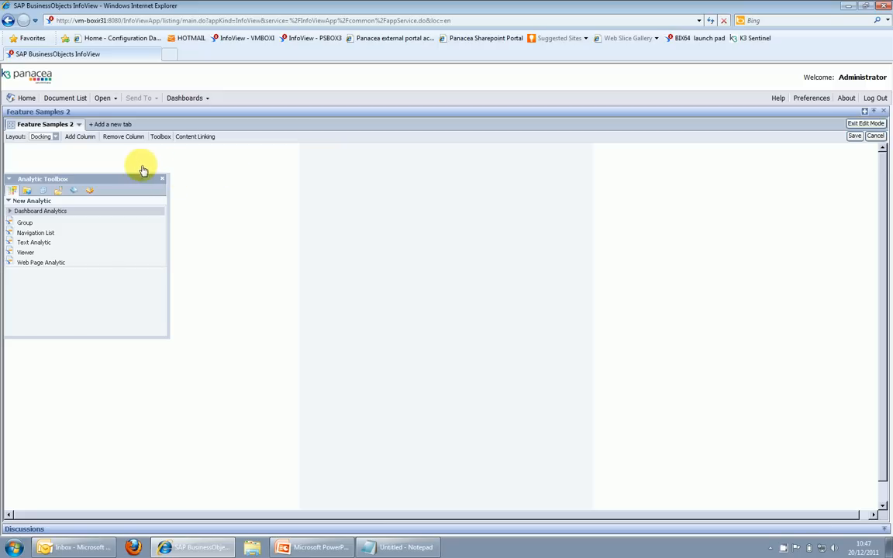
left_click(50, 137)
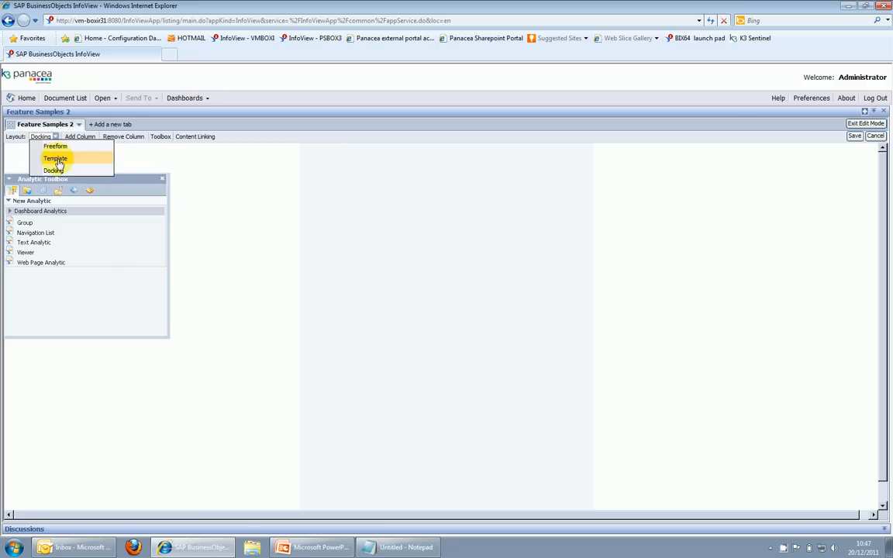
left_click(58, 160)
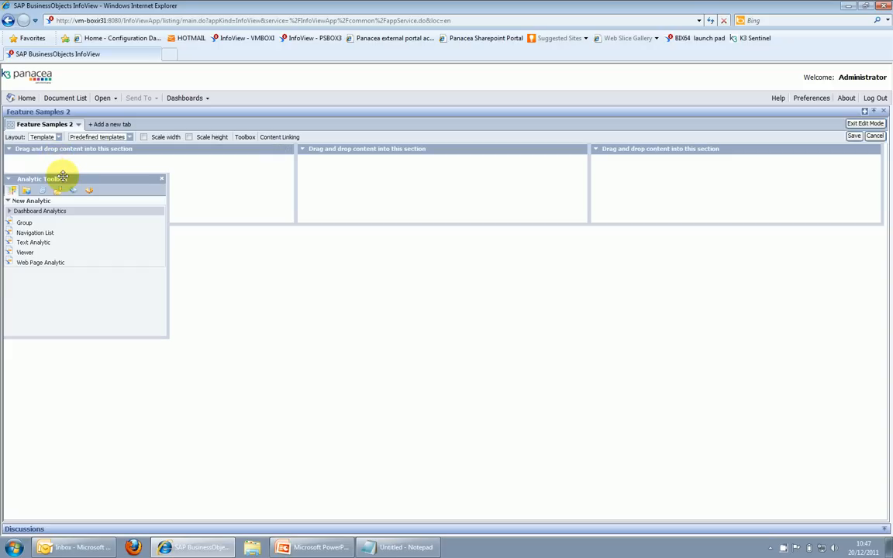
left_click_drag(70, 177, 333, 265)
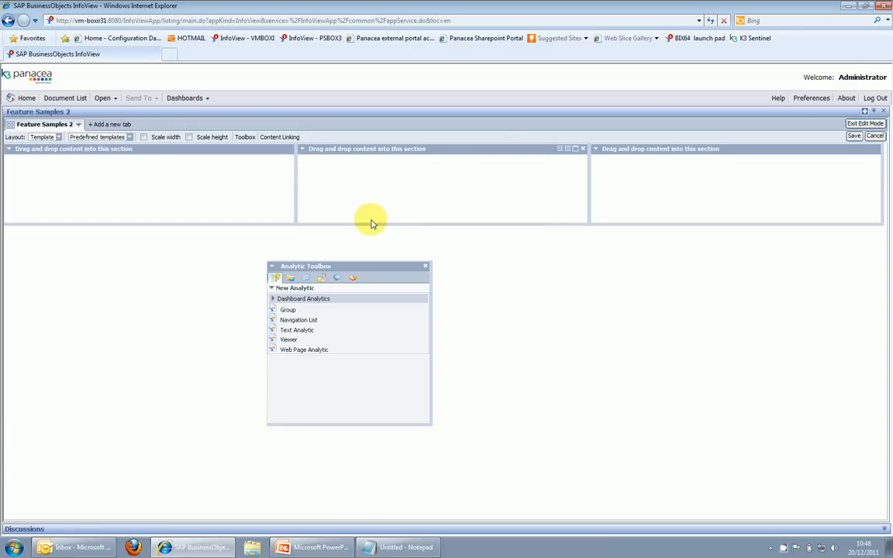
Remove the middle section of the template and widen the second remaining section to the dashboard's right edge
left_click(582, 151)
left_click_drag(590, 179, 883, 174)
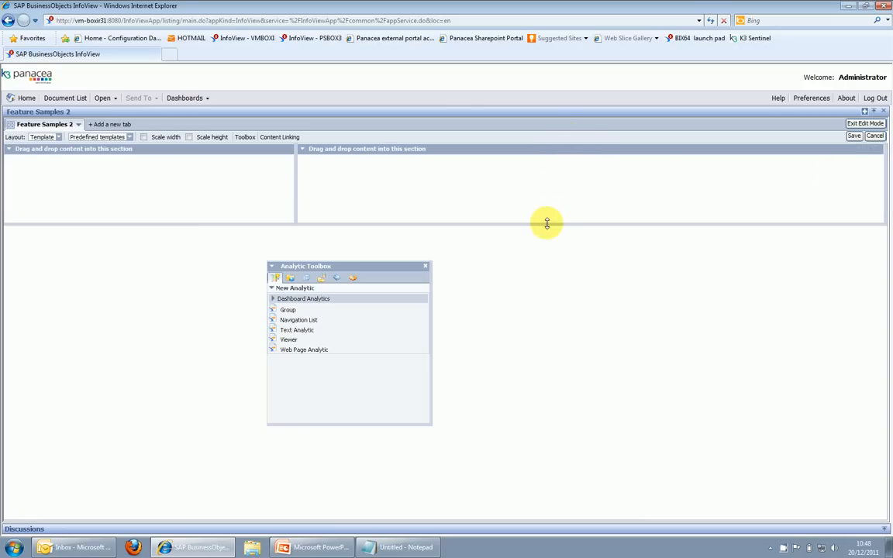
mouse_move(545, 223)
left_mouse_down()
mouse_move(542, 250)
mouse_move(545, 223)
left_mouse_up()
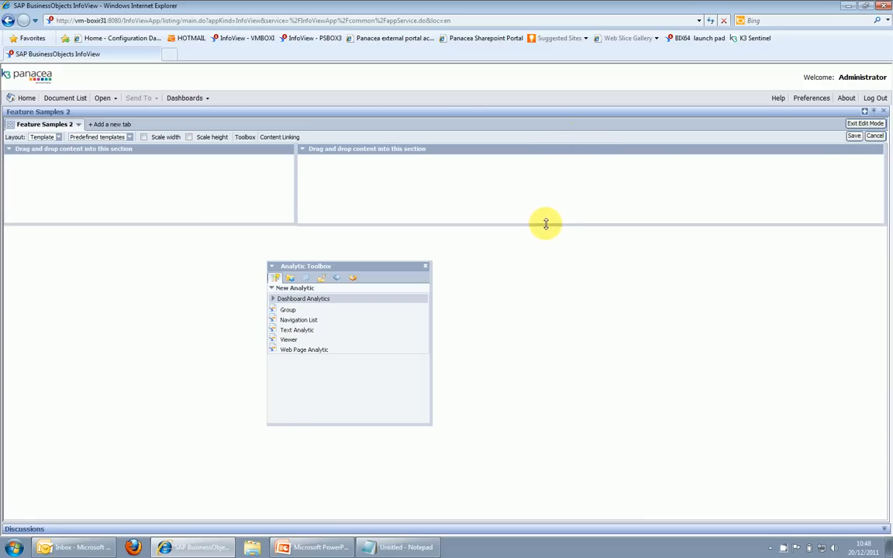
Resize the two sections into a short, narrow left column and a wide, page-high section filling the remaining width
left_click_drag(295, 181, 114, 180)
left_click_drag(700, 166, 883, 167)
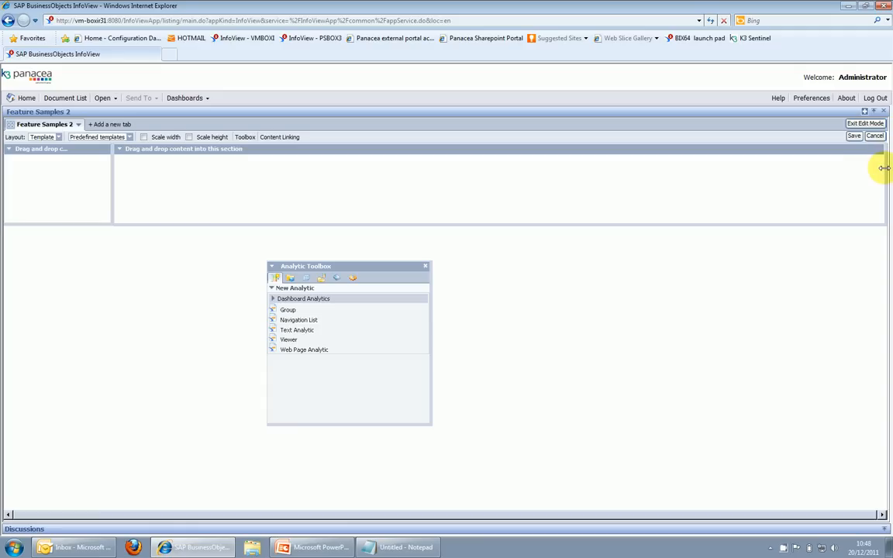
mouse_move(187, 223)
left_mouse_down()
mouse_move(170, 385)
mouse_move(173, 513)
left_mouse_up()
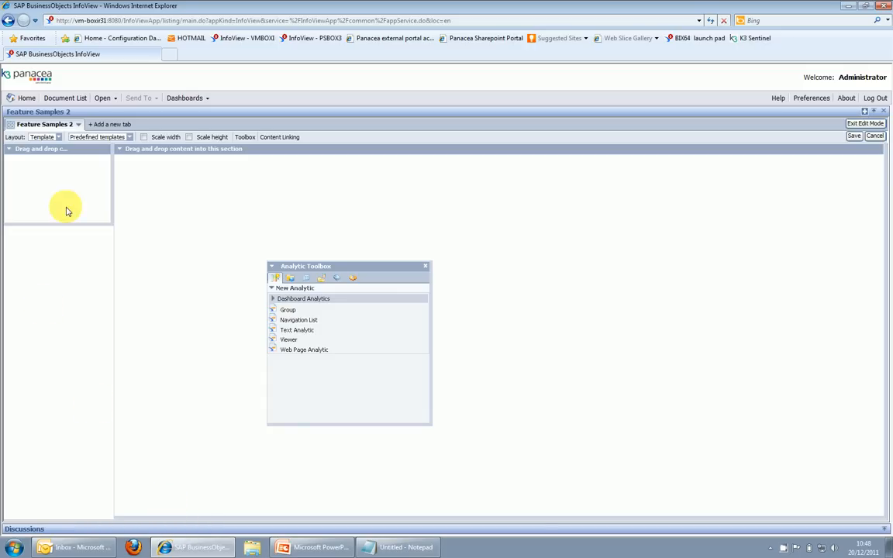
left_click_drag(66, 230, 61, 186)
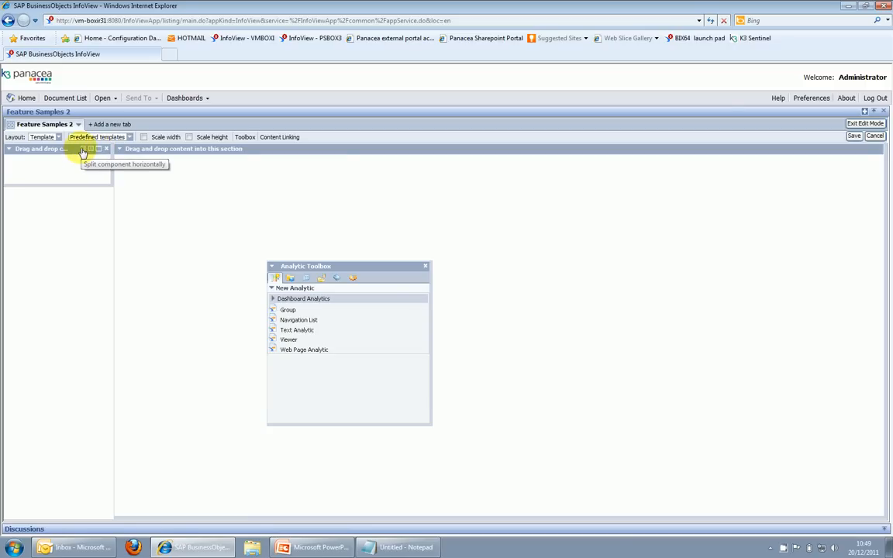
Split the narrow left column into three stacked sections, with two short ones above a tall one reaching the page bottom
left_click(83, 149)
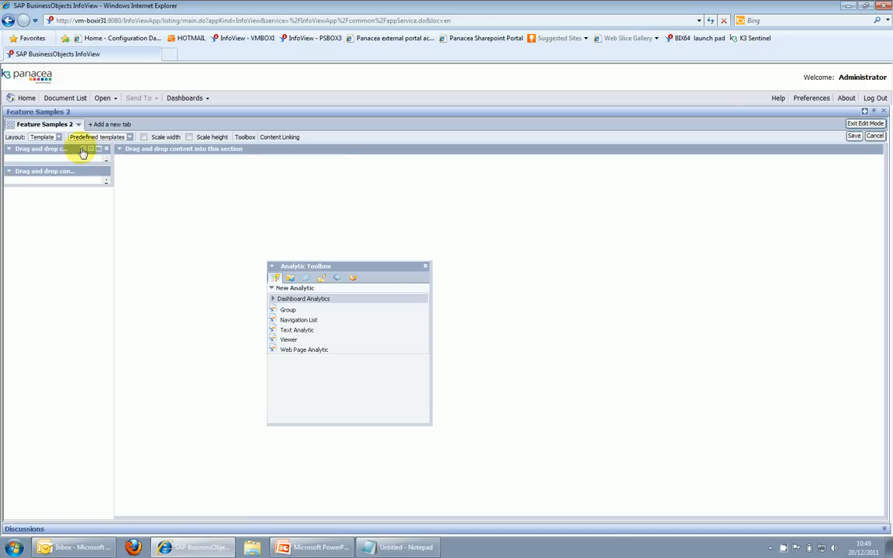
left_click(86, 171)
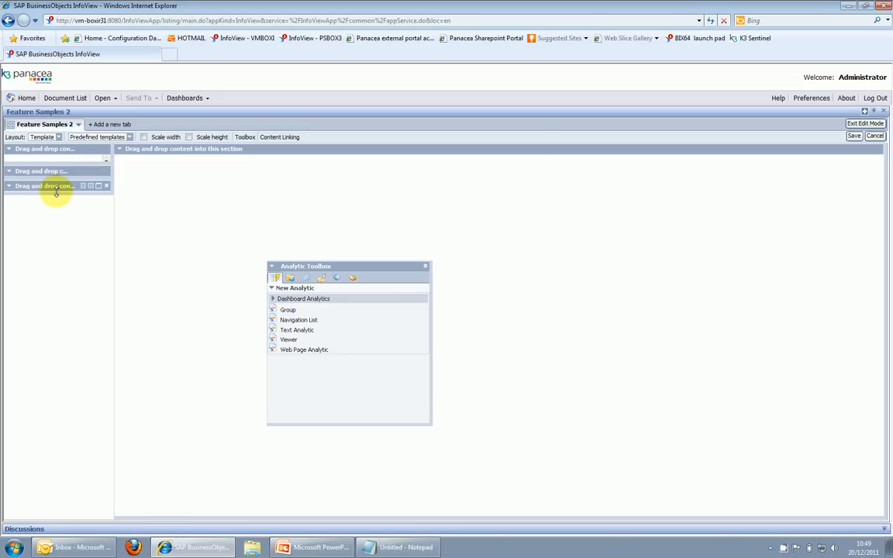
left_click_drag(56, 192, 50, 514)
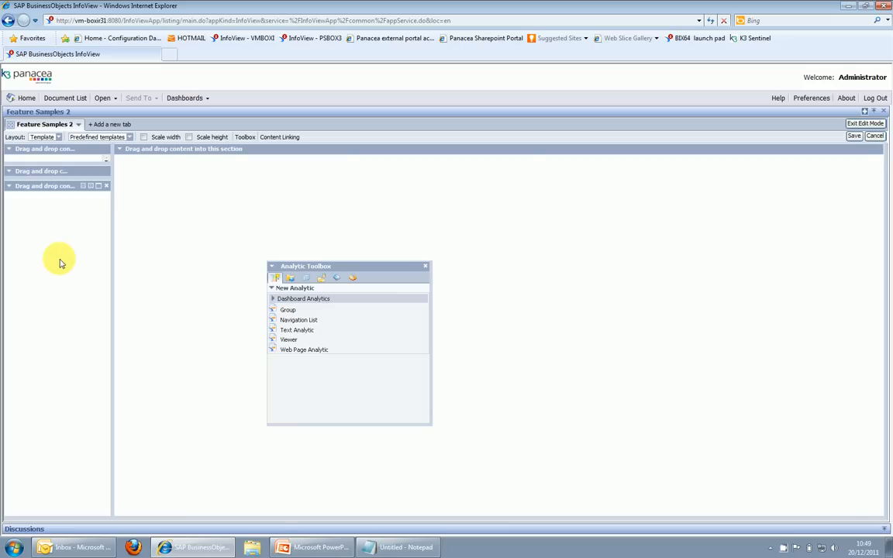
left_click_drag(56, 178, 55, 203)
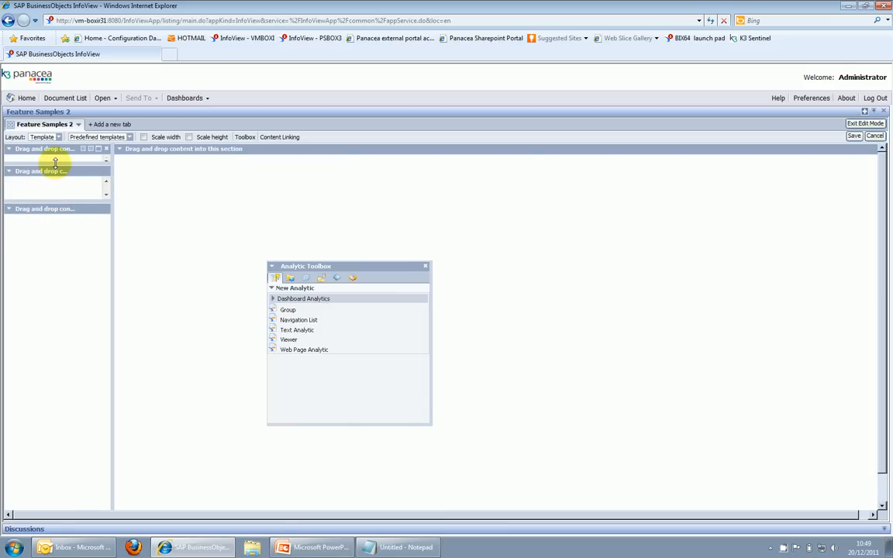
left_click_drag(56, 162, 55, 183)
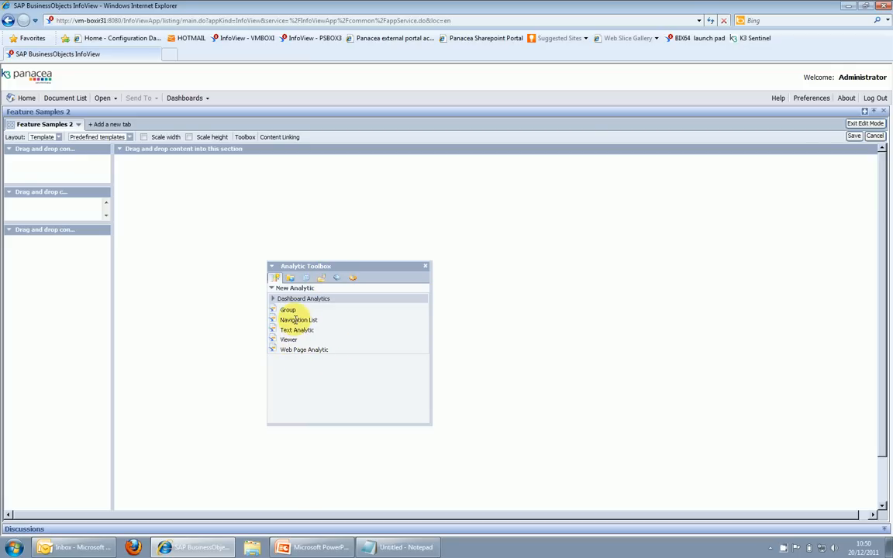
Place a Navigation List in the tall left section, a Viewer in the large section and a Text Analytic in the middle left section
left_click_drag(293, 320, 60, 283)
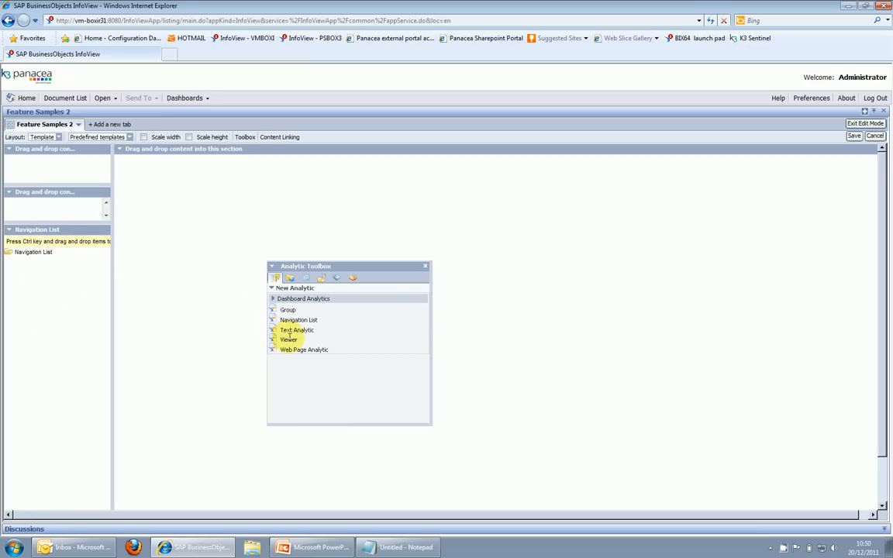
left_click_drag(269, 334, 186, 225)
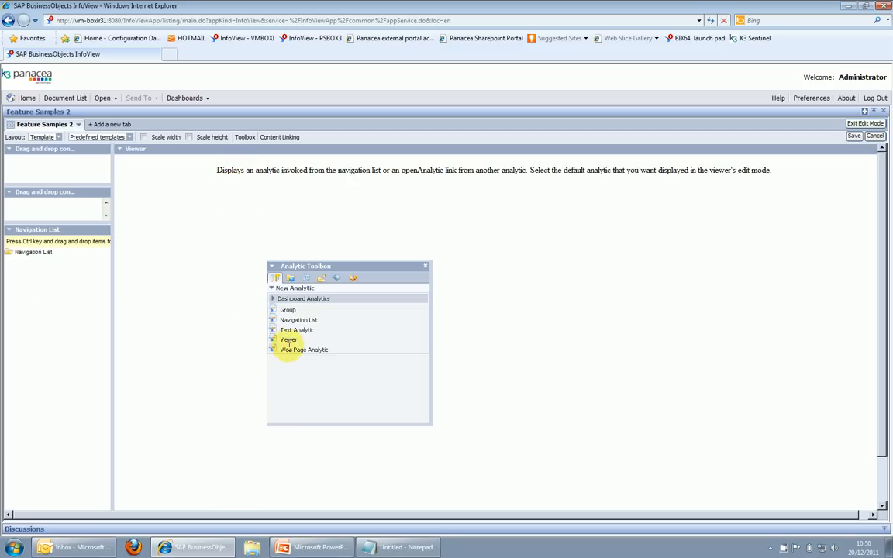
left_click_drag(290, 330, 45, 210)
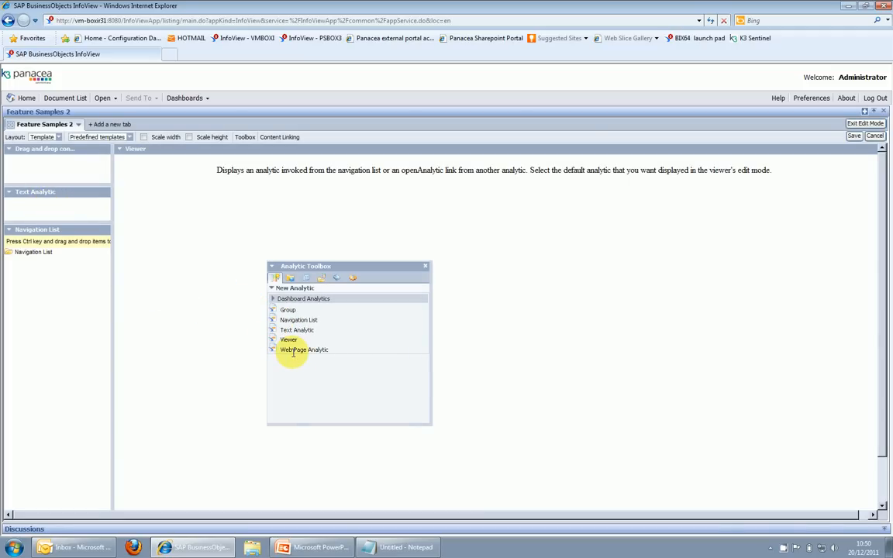
Place a Web Page Analytic in the empty upper section of the narrow column and close the Analytic Toolbox
left_click_drag(293, 351, 42, 169)
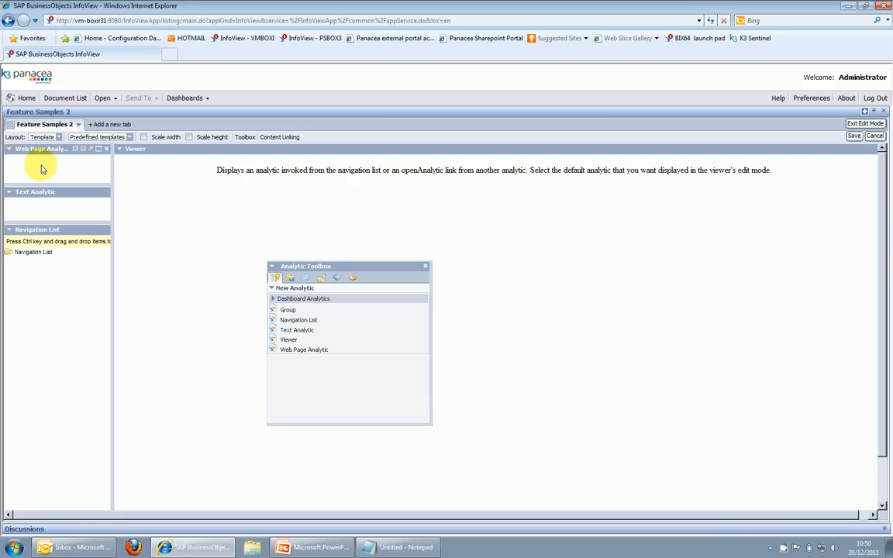
left_click(424, 271)
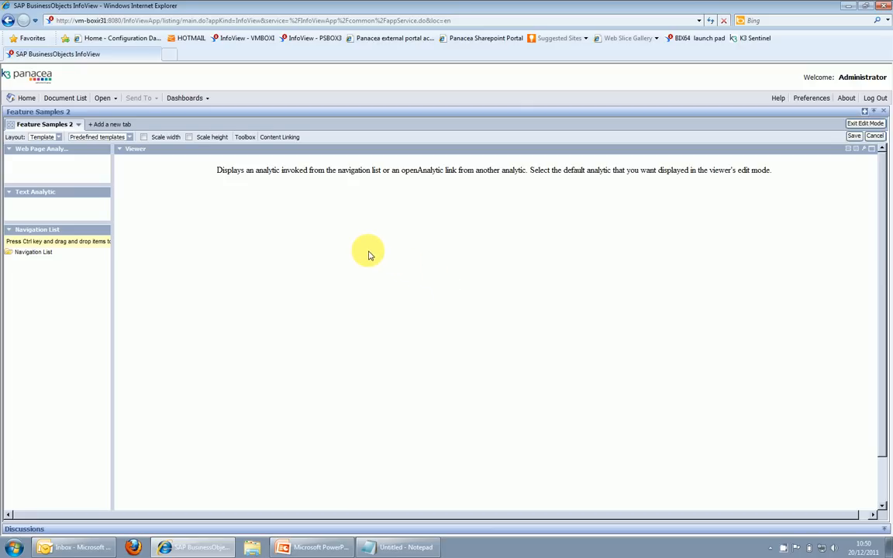
Switch to Notepad, copy the K3P_logo_153x50.gif address from the untitled note, and return to the dashboard
mouse_move(359, 545)
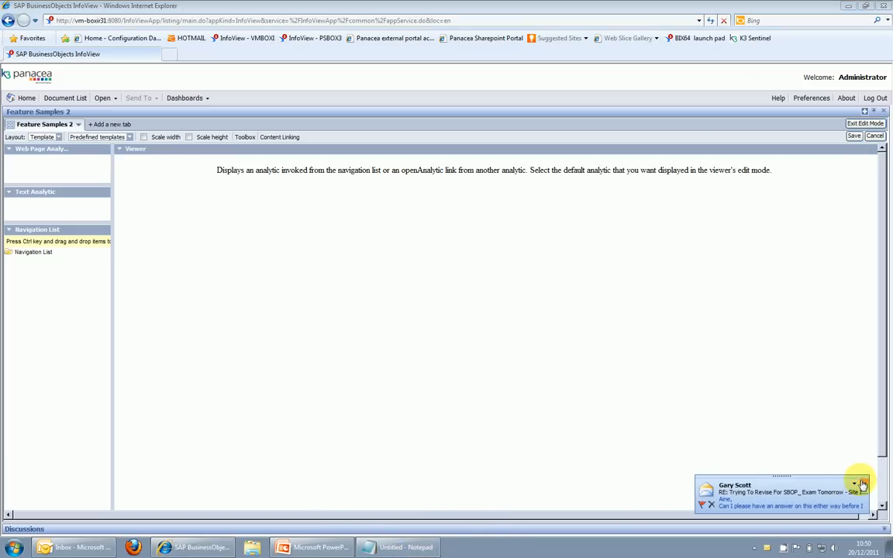
left_click(863, 484)
left_click(415, 552)
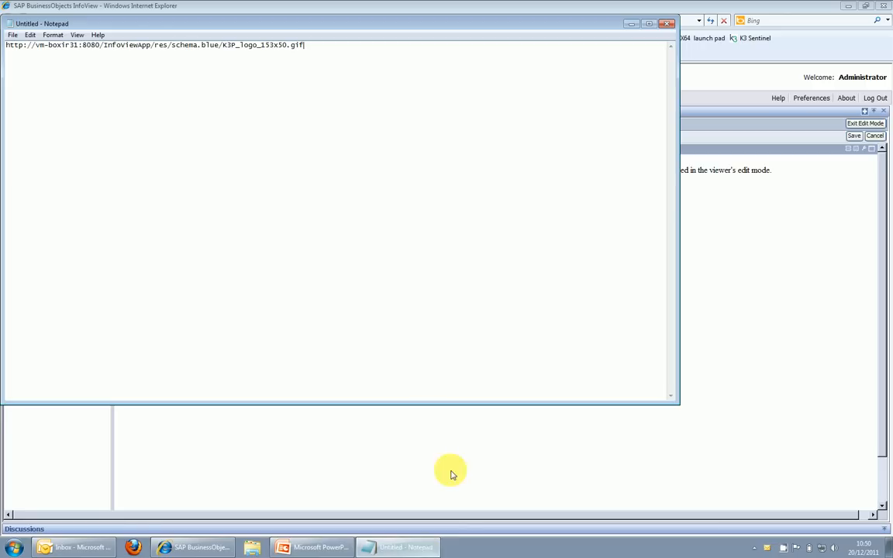
left_click_drag(315, 45, 6, 22)
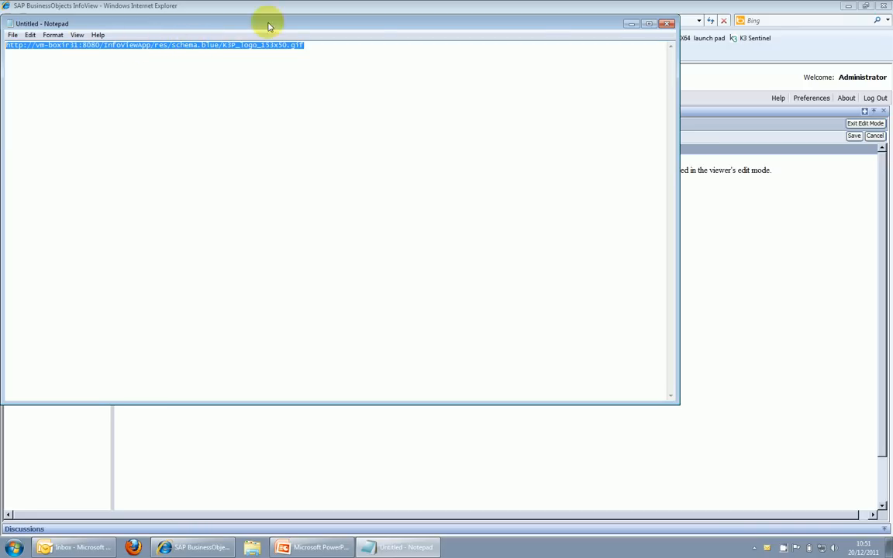
left_click(632, 25)
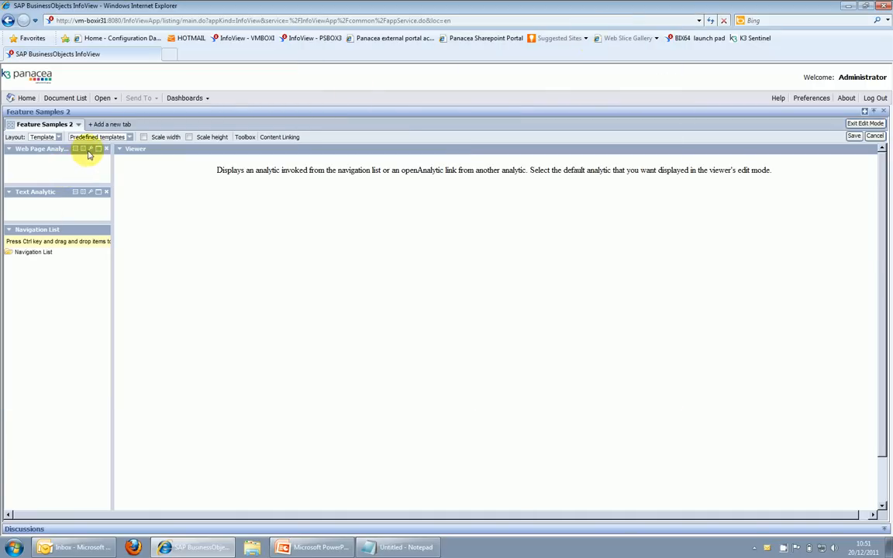
left_click(90, 150)
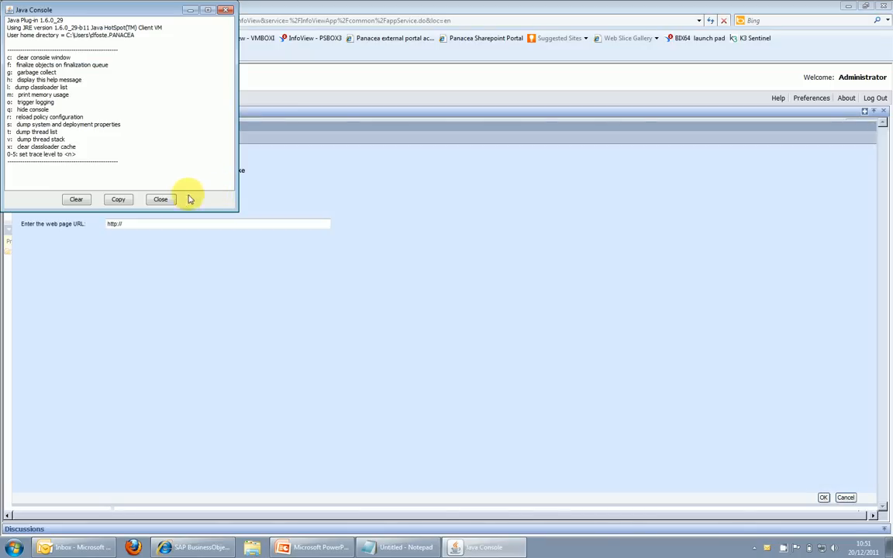
left_click(163, 200)
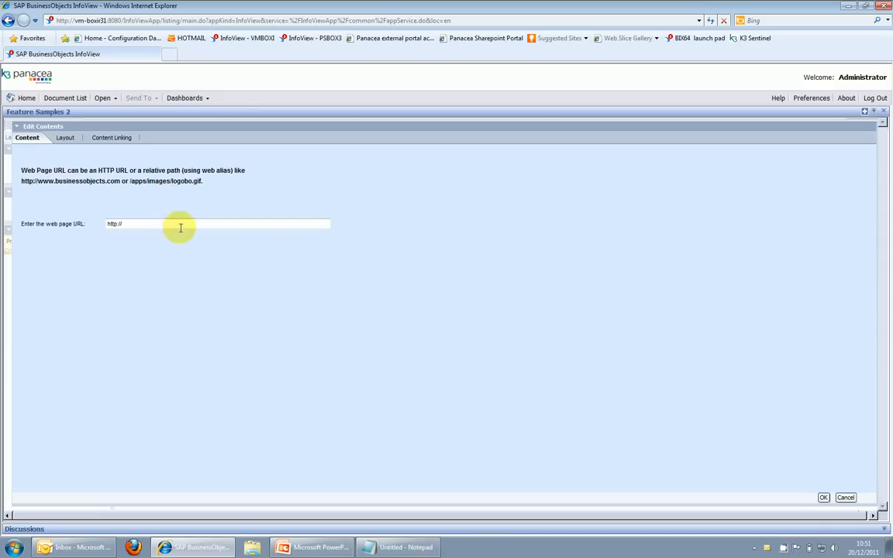
left_click_drag(116, 223, 95, 224)
type("http://vm-boxir31:8080/InfoViewApp/res/schema.blue/K3P_logo_153x50.gif")
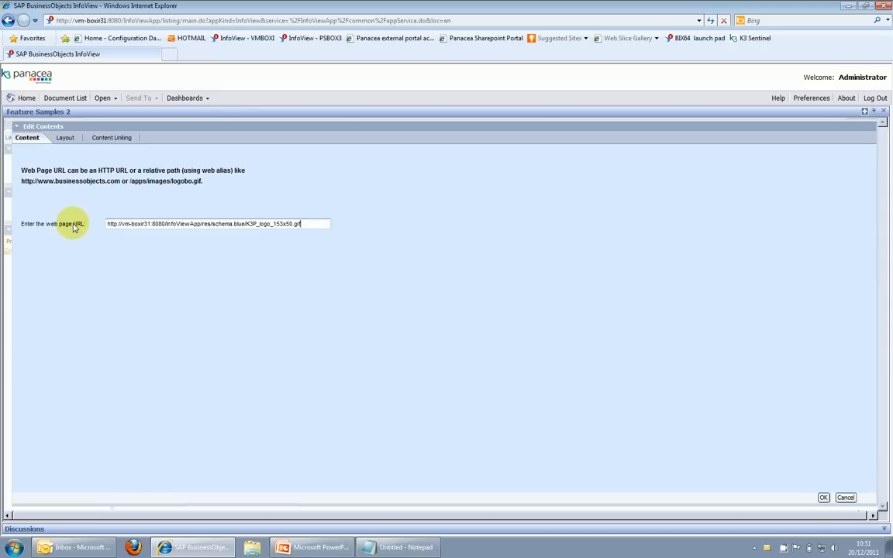
left_click(823, 498)
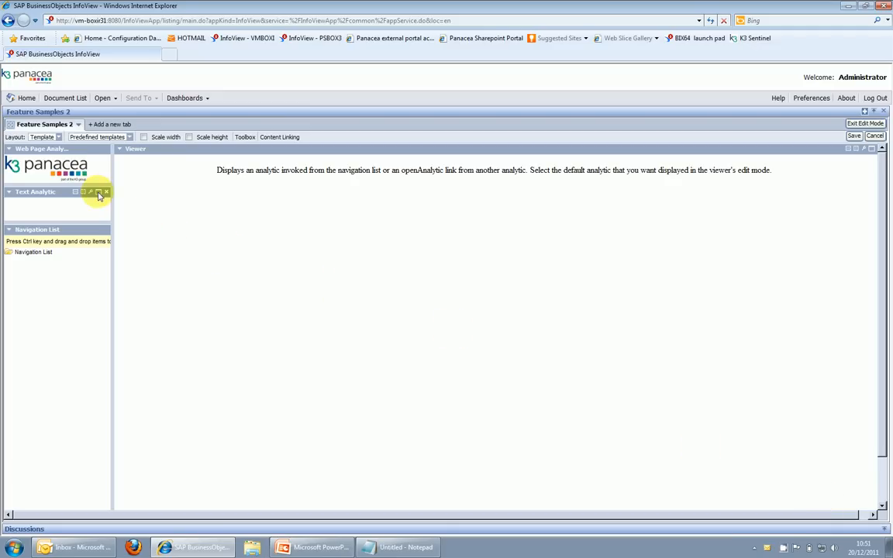
Turn off the window border in the layout settings of the Web Page Analytic that holds the logo
left_click(91, 149)
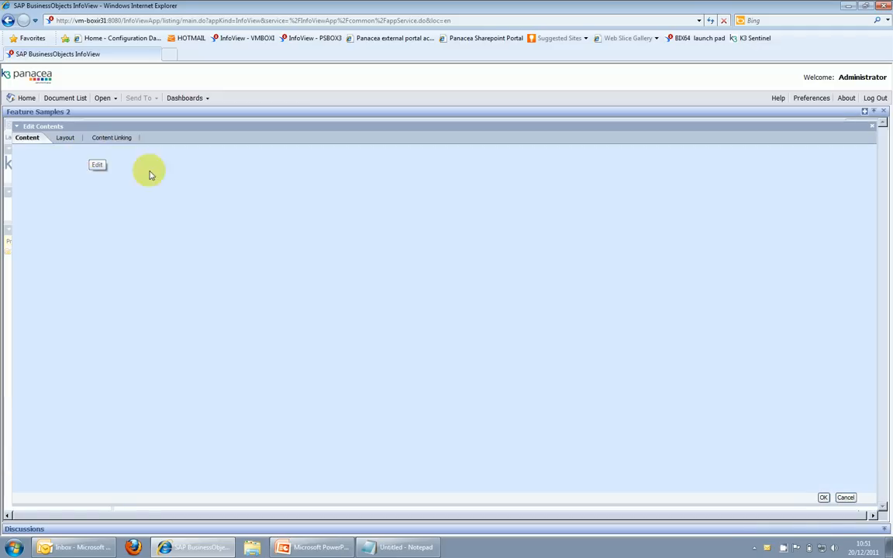
left_click(66, 138)
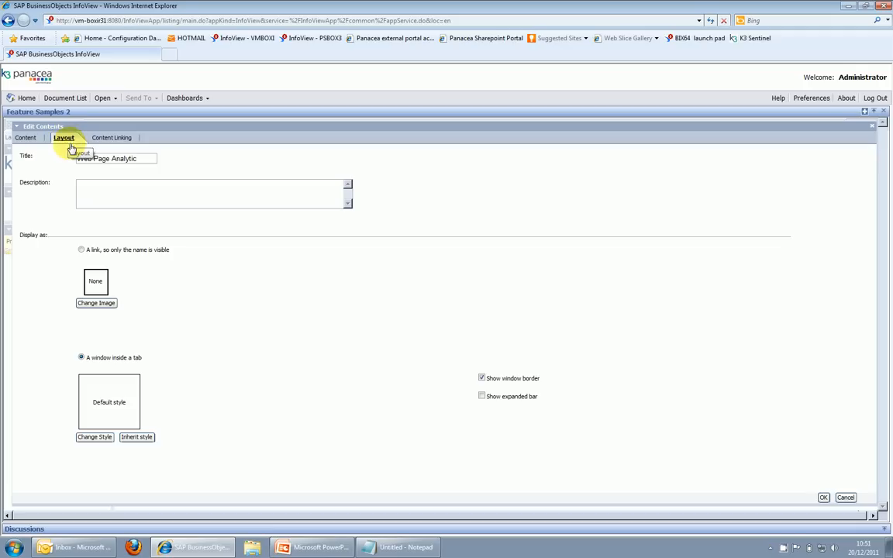
left_click(481, 379)
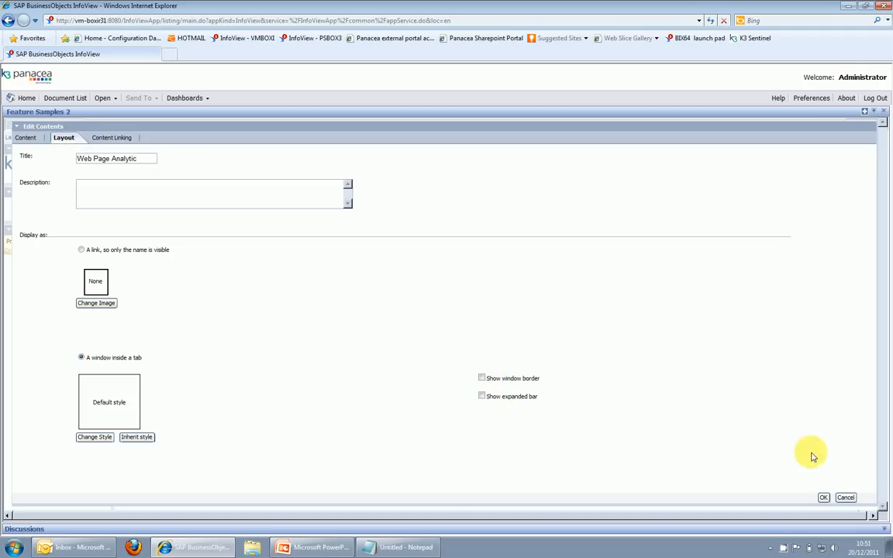
left_click(823, 497)
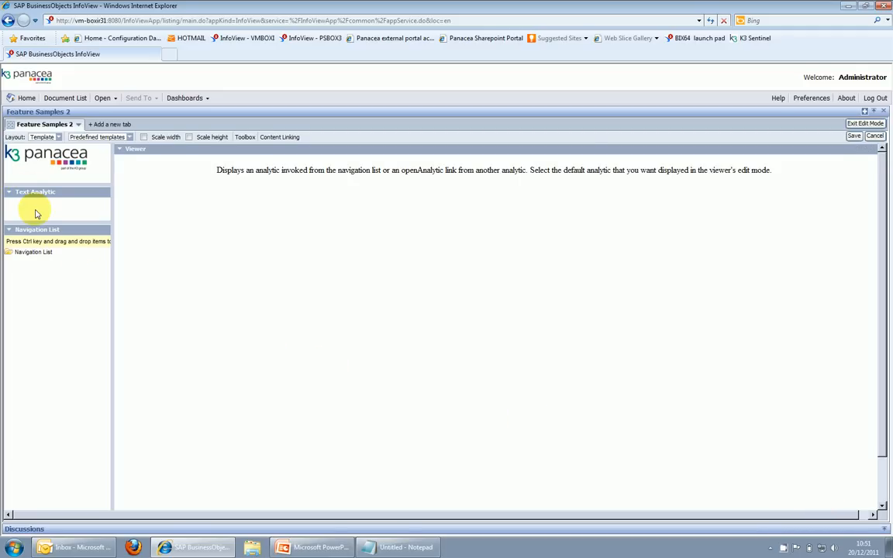
Make the Text Analytic display FEATURE SAMPLES without a window border, and shorten its section to fit the single line
mouse_move(35, 213)
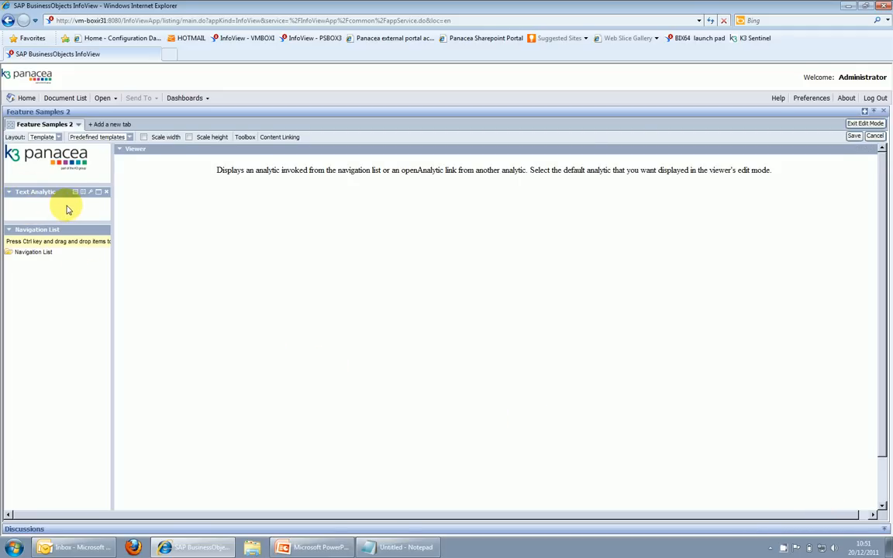
left_click(90, 193)
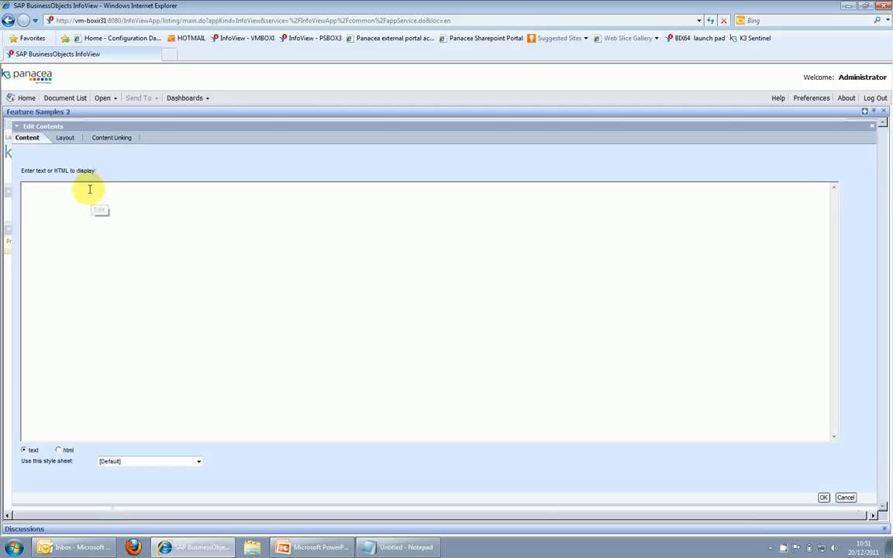
left_click(64, 196)
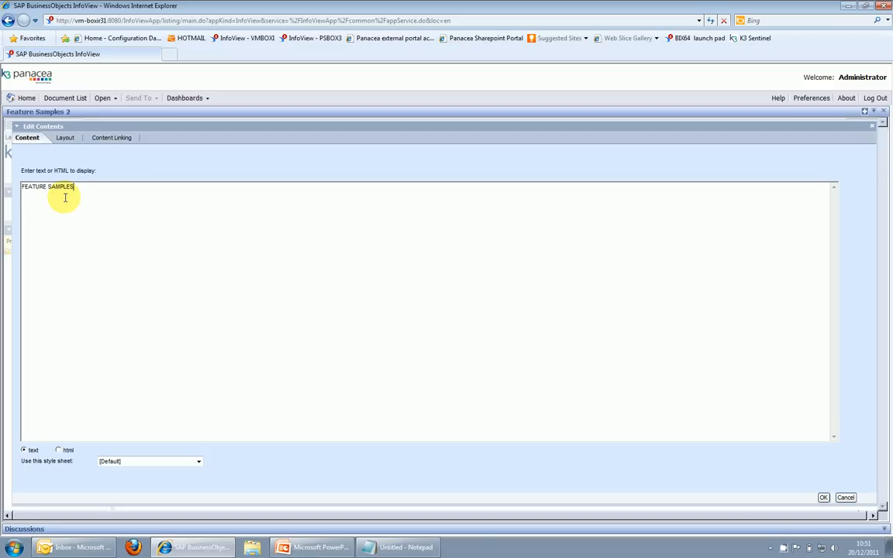
left_click(65, 139)
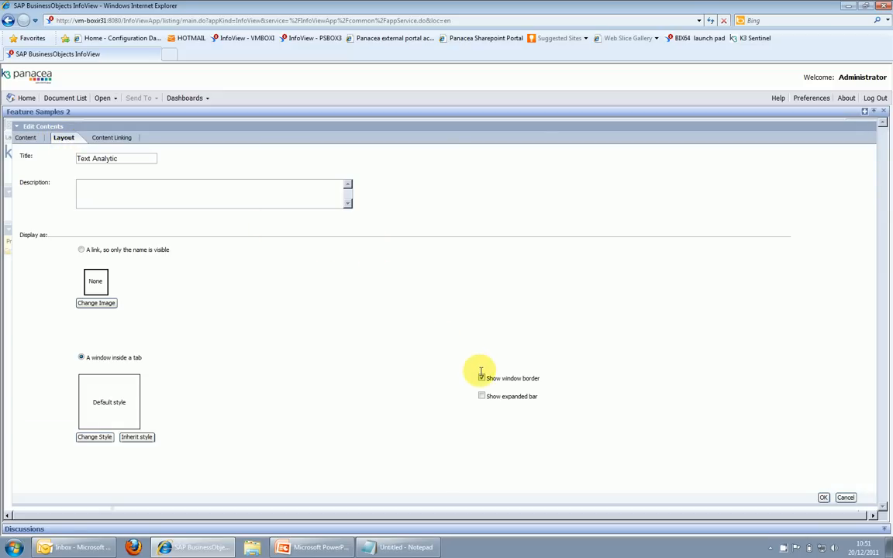
left_click(823, 497)
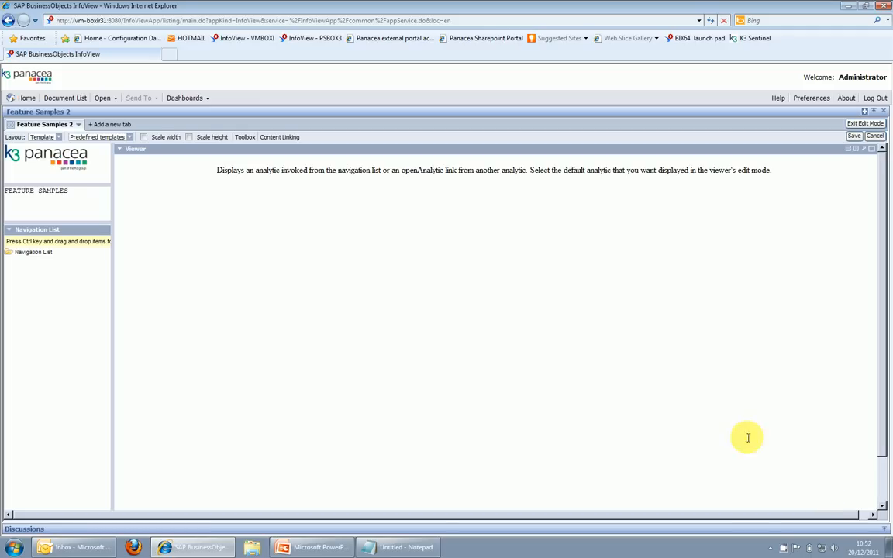
left_click_drag(70, 222, 66, 204)
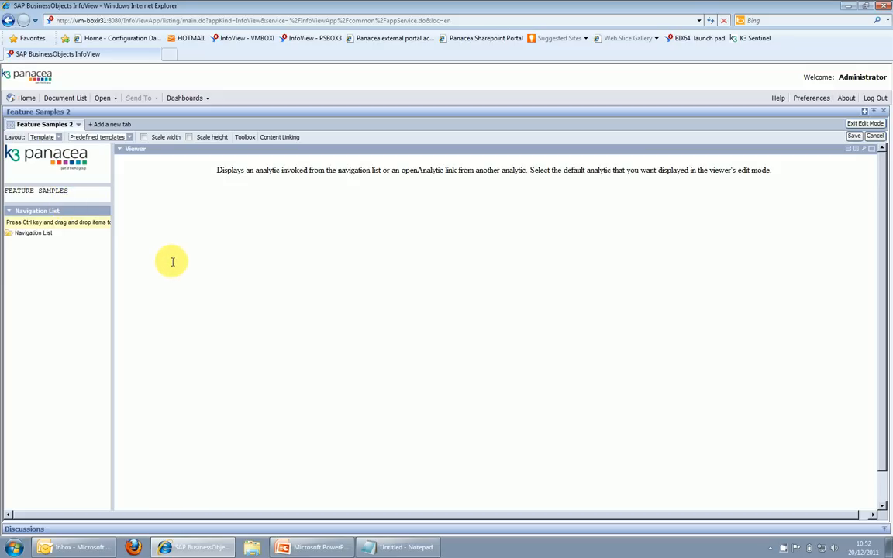
Add Formatted Report for Drill, Interactive Analysis, Track Data Changes, Working with Formulas and Working with Hyperlinks from the Feature Samples corporate analytics to the navigation list
left_click(244, 136)
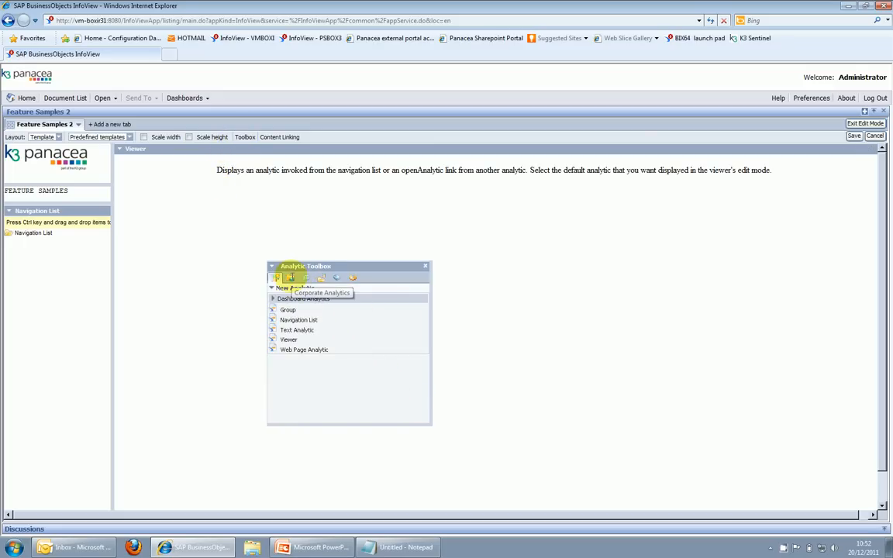
left_click(289, 277)
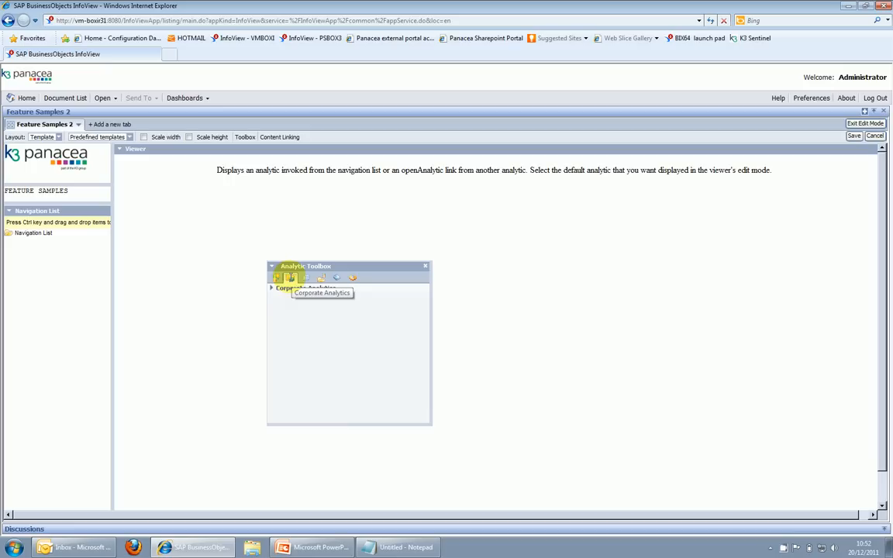
left_click(272, 288)
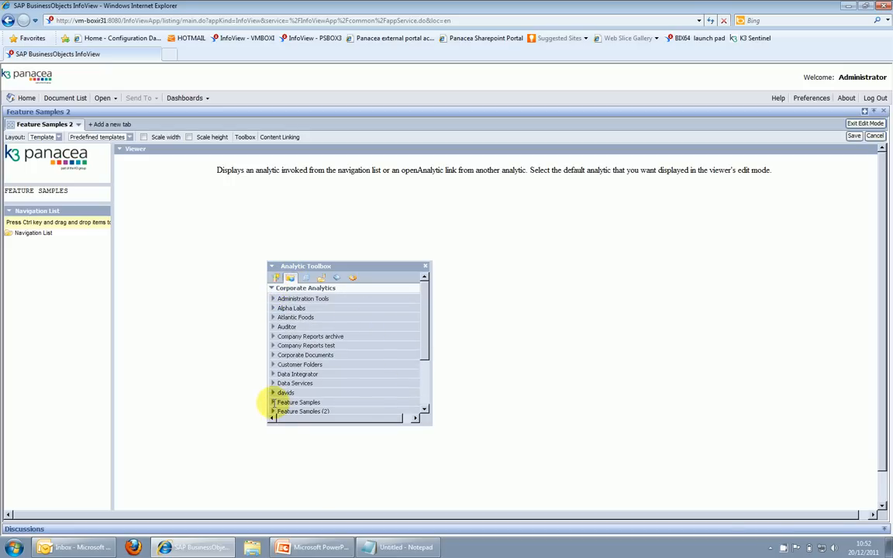
left_click(273, 403)
left_click_drag(425, 323, 422, 366)
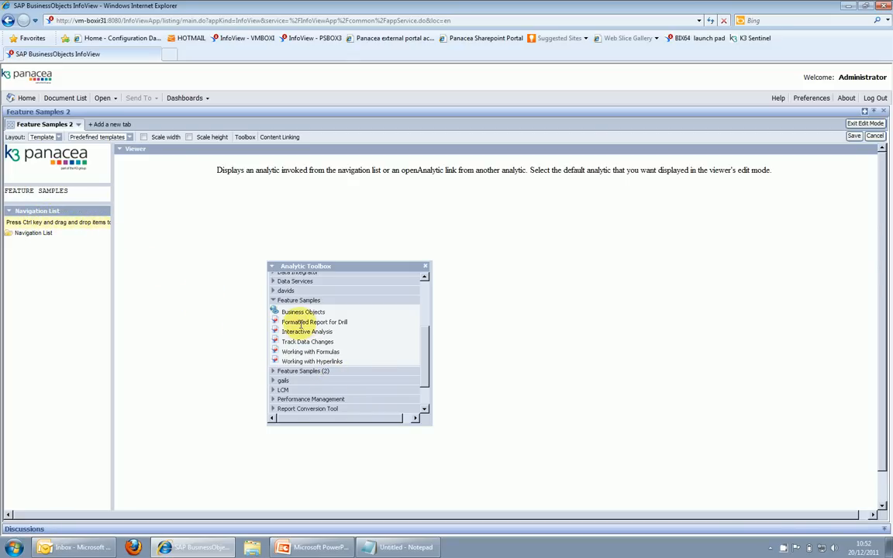
left_click_drag(302, 324, 45, 247)
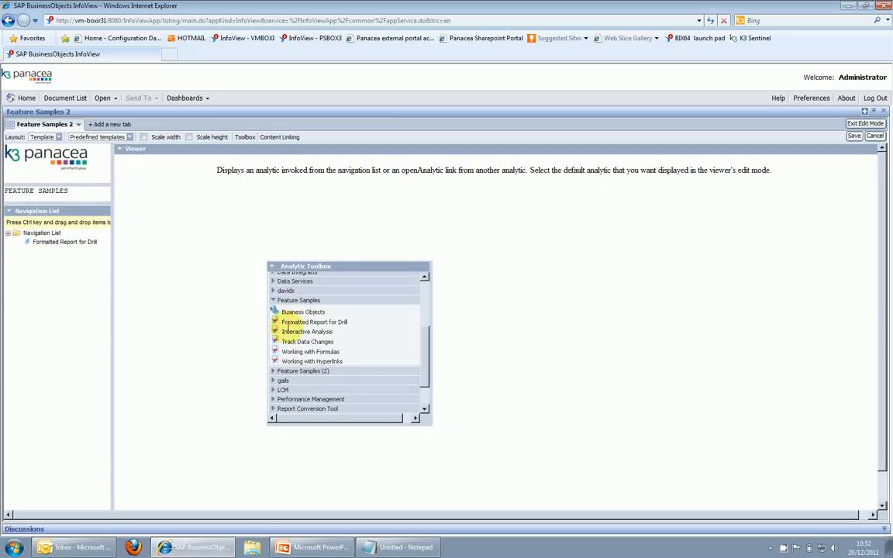
left_click_drag(293, 339, 60, 250)
left_click_drag(311, 342, 62, 260)
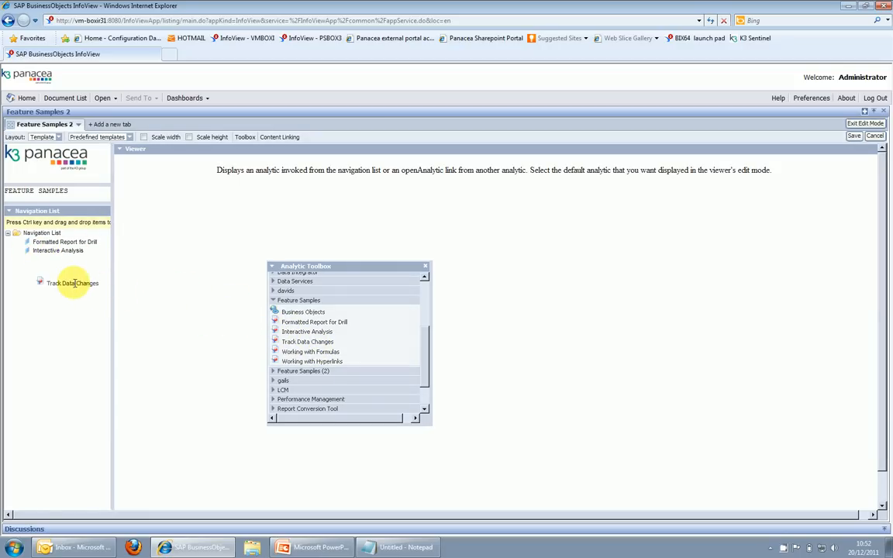
mouse_move(326, 353)
left_mouse_down()
mouse_move(122, 311)
mouse_move(62, 267)
left_mouse_up()
left_click_drag(297, 358, 62, 278)
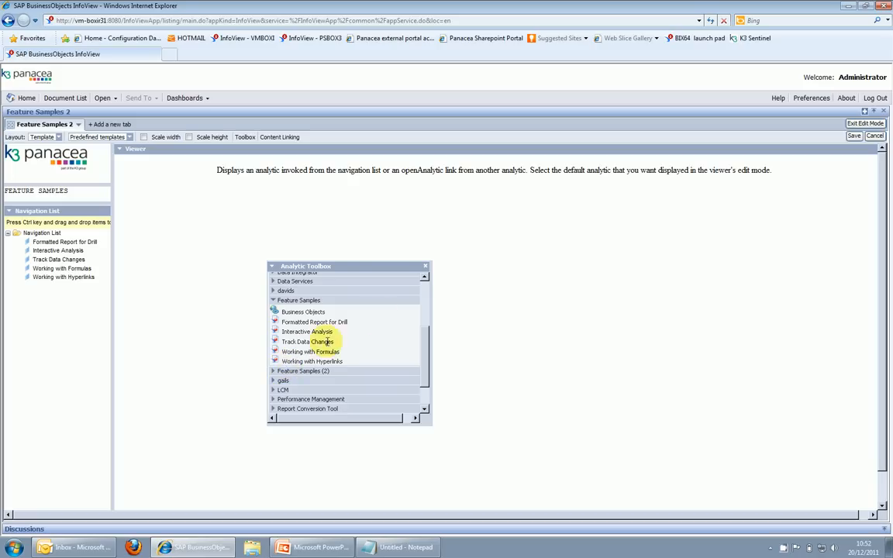
left_click(424, 266)
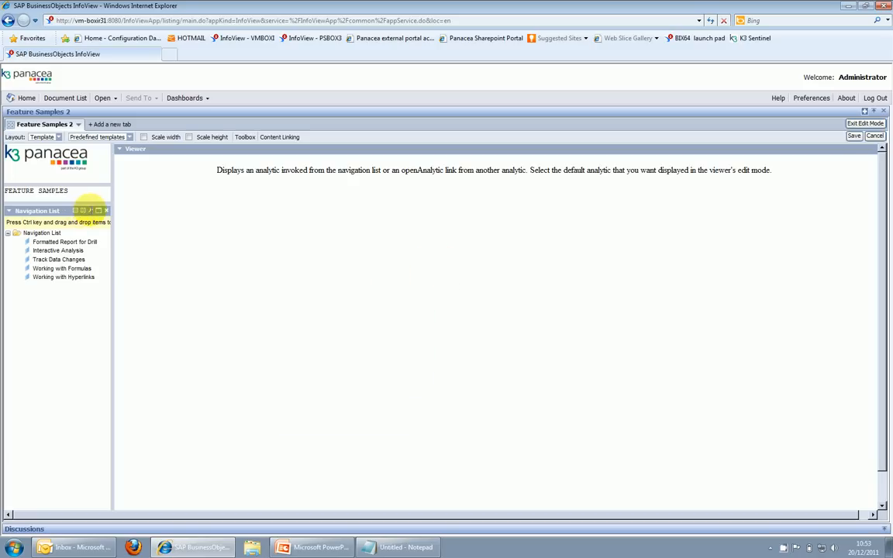
Rename the root folder in the Navigation List's contents to Please Select Report
left_click(90, 210)
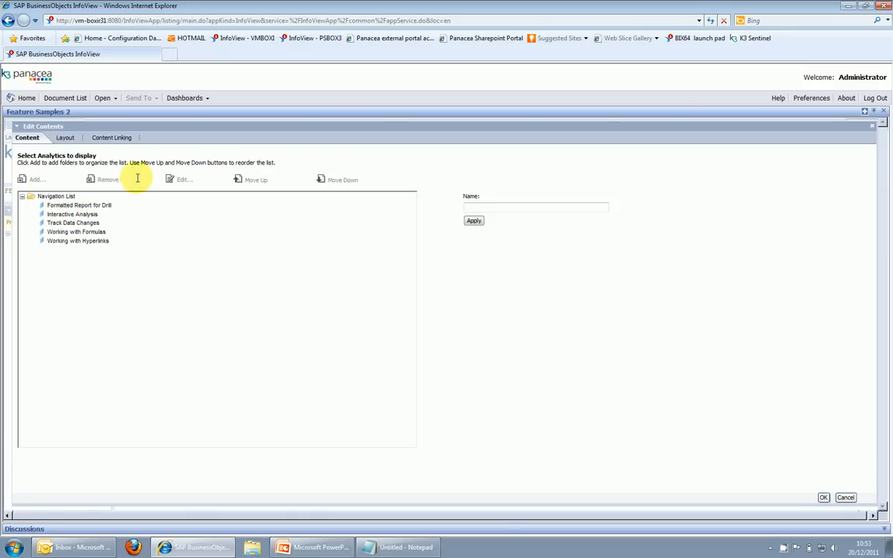
left_click(62, 196)
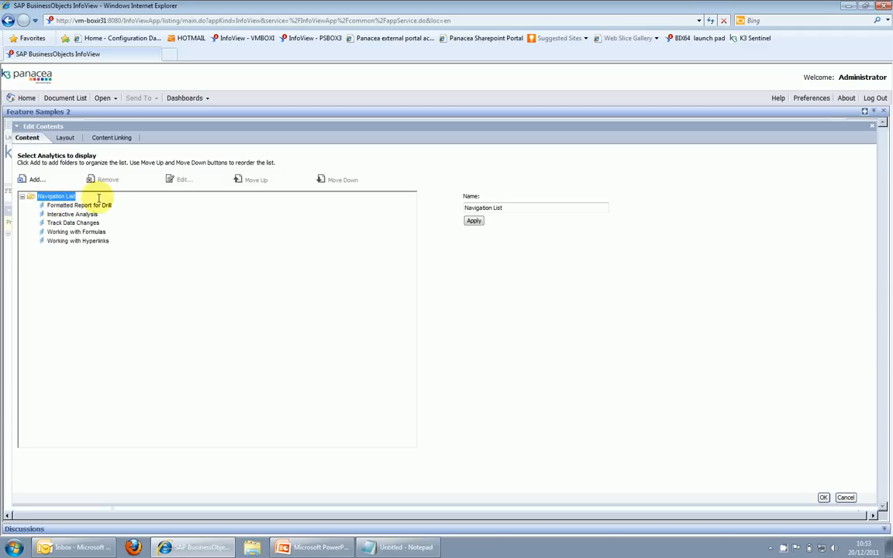
left_click_drag(510, 207, 423, 206)
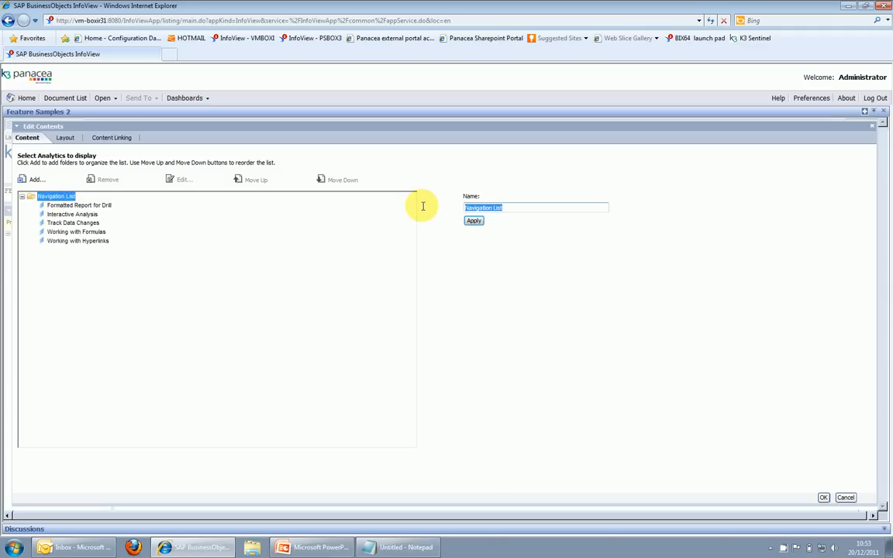
type("PLe")
key("BackSpace")
type("lease Select Report")
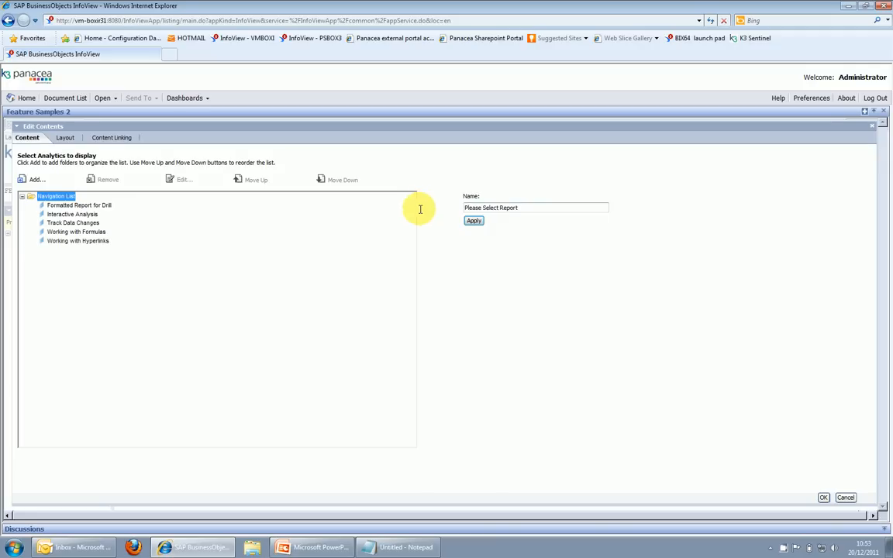
left_click(473, 220)
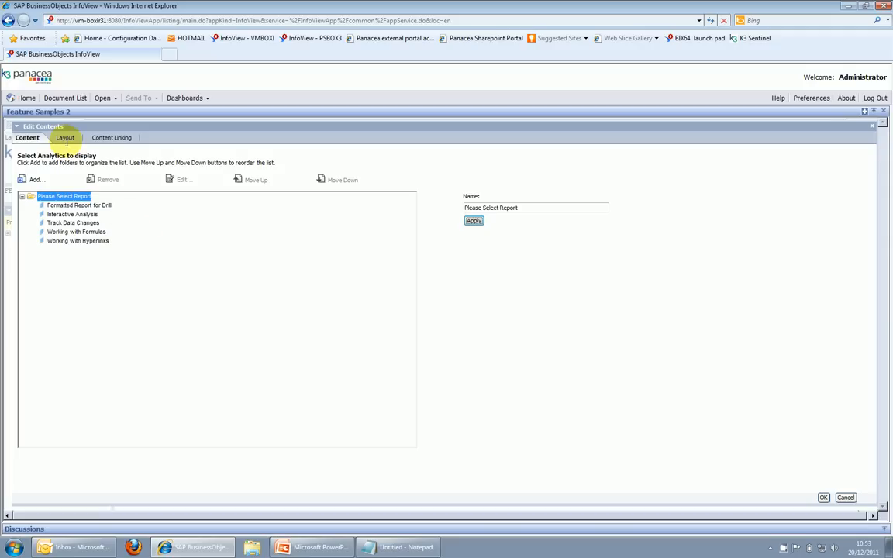
Set the navigation list's title to Feature Sample Reports in its layout settings and apply the edited contents
left_click(63, 137)
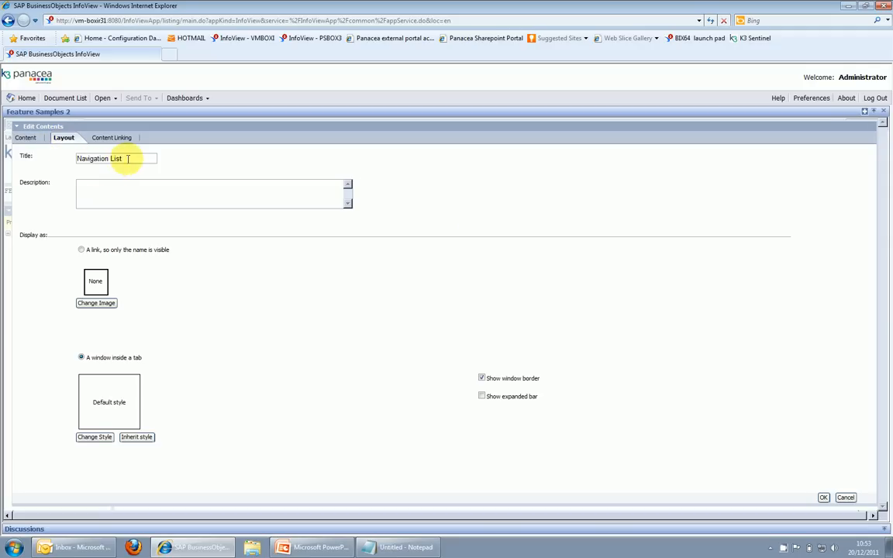
left_click_drag(122, 159, 42, 155)
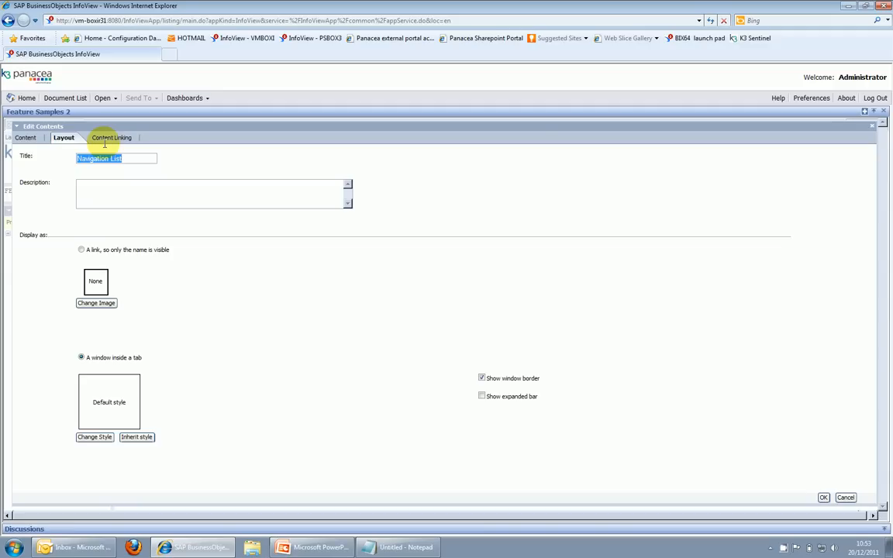
type("Feature Sample Reports")
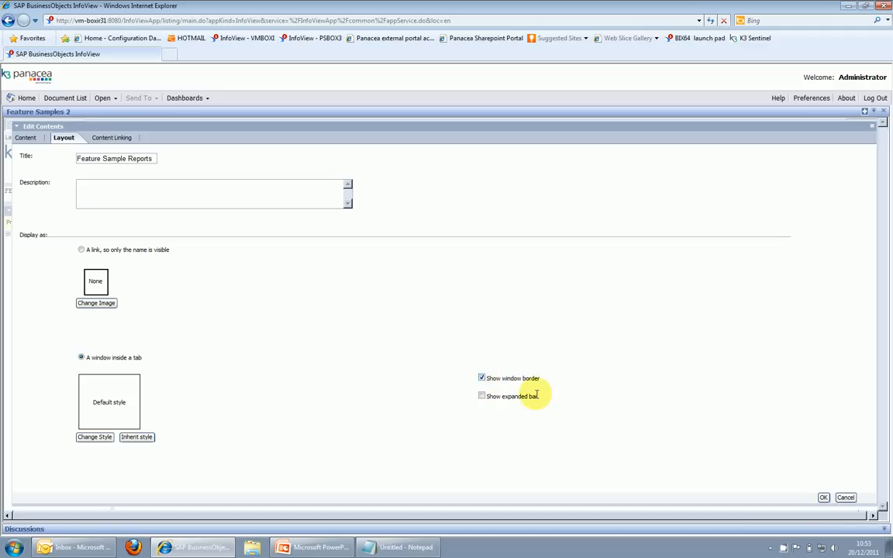
left_click(824, 497)
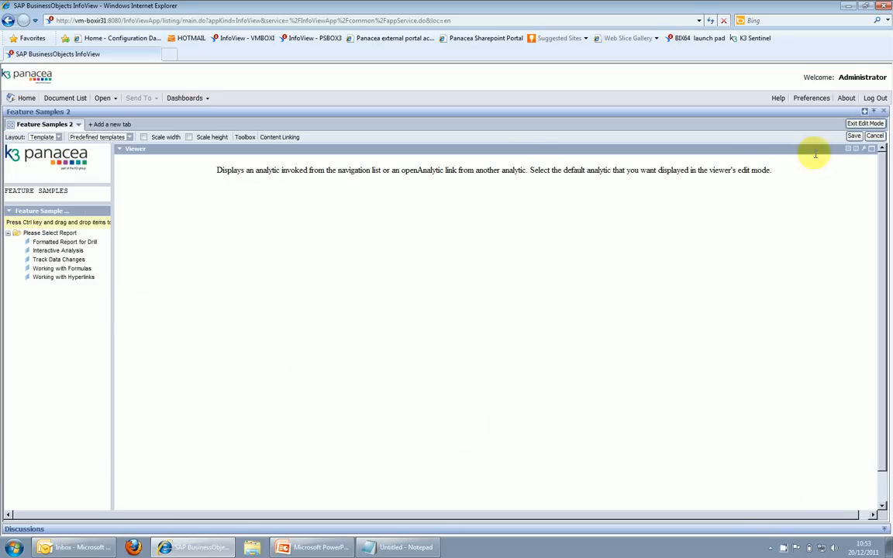
Set the Viewer's default document to Formatted Report for Drill from the corporate Feature Samples folder
left_click(863, 148)
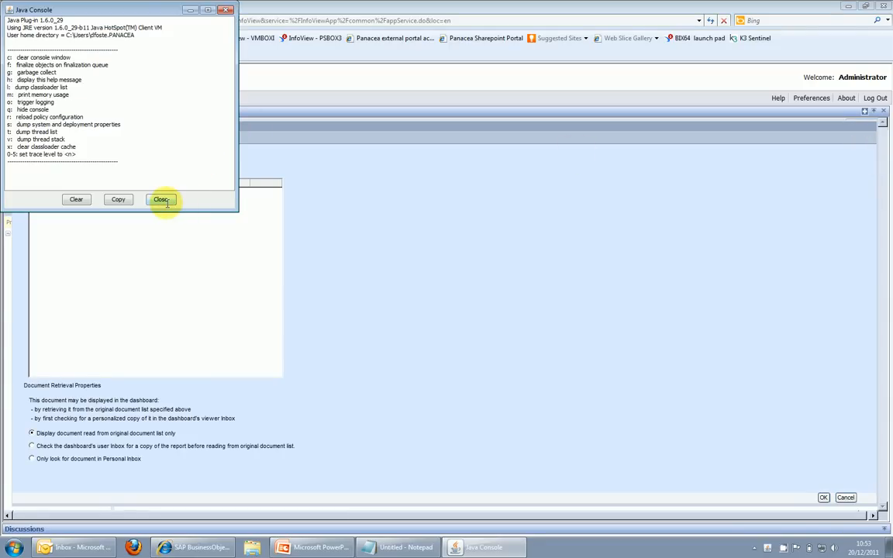
left_click(161, 200)
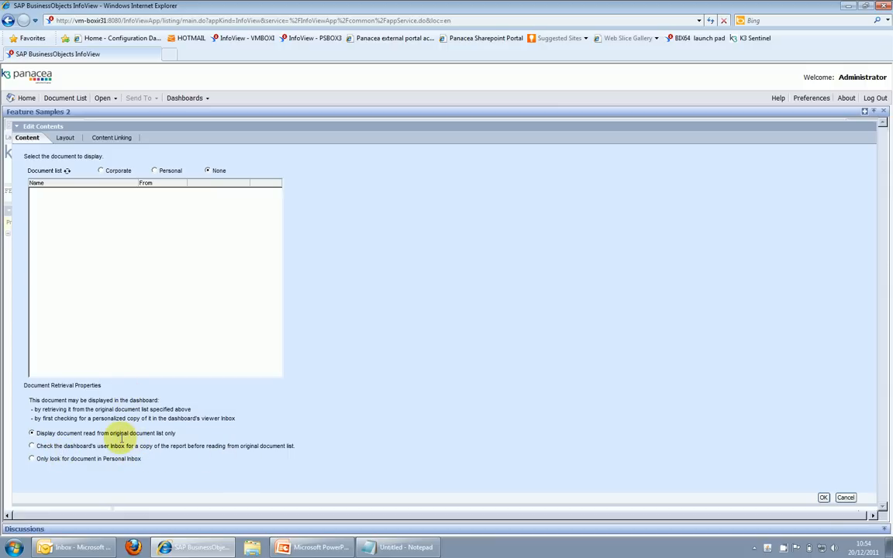
left_click(101, 169)
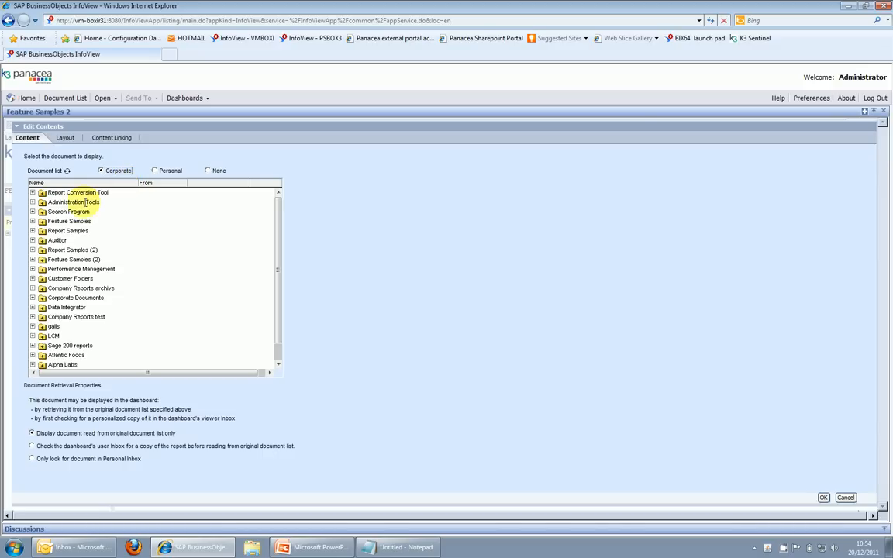
left_click(32, 221)
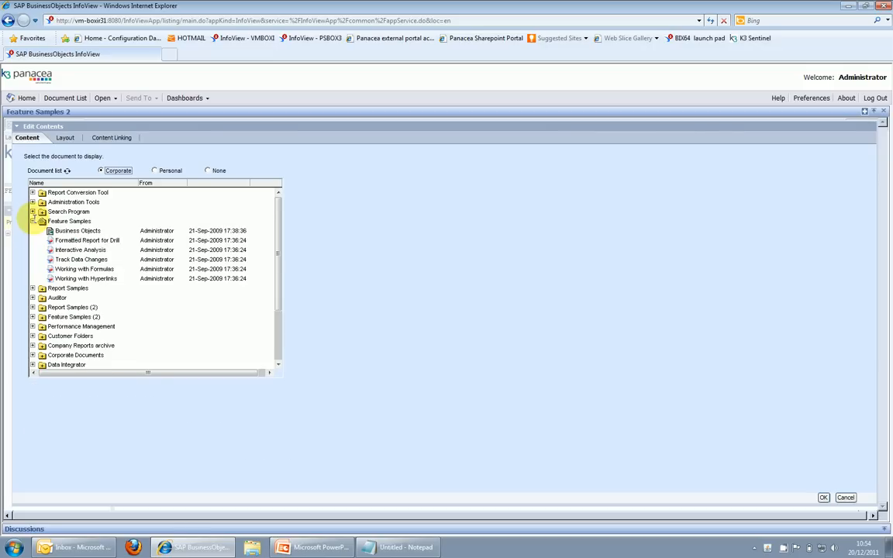
left_click(77, 241)
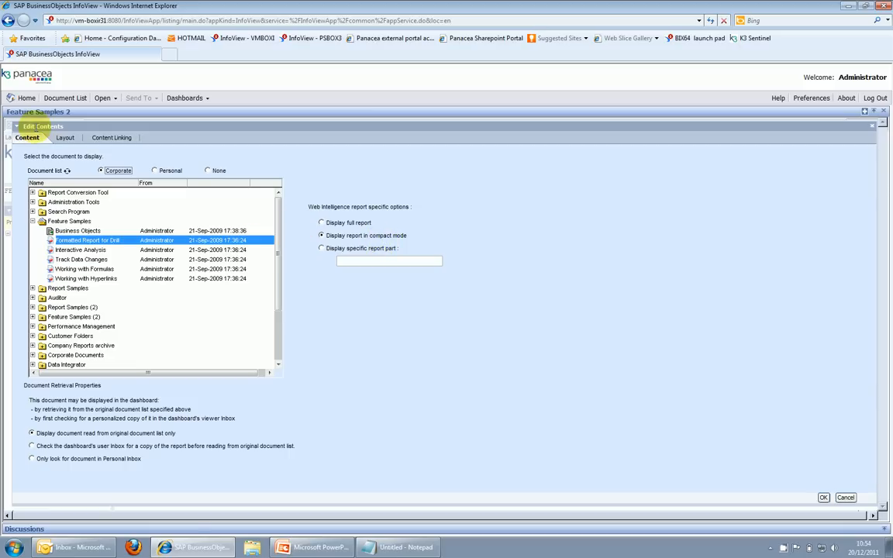
left_click(64, 138)
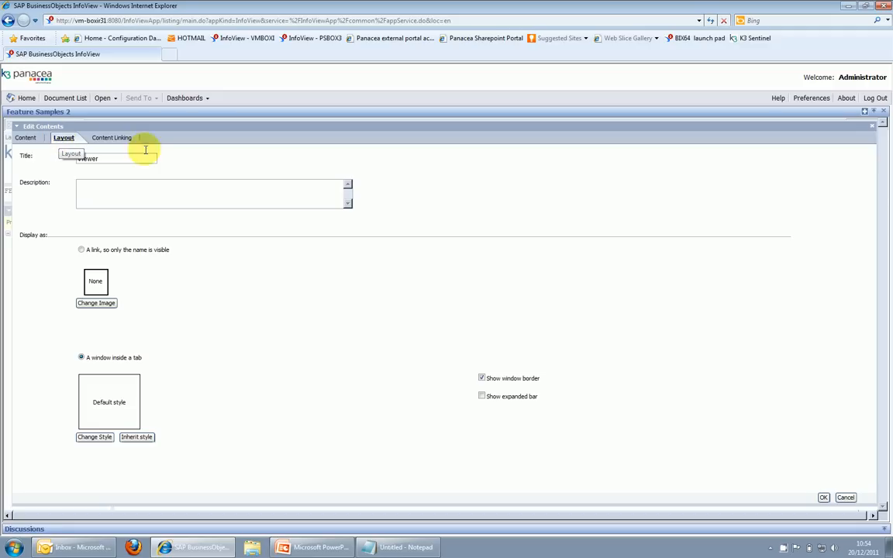
left_click(23, 135)
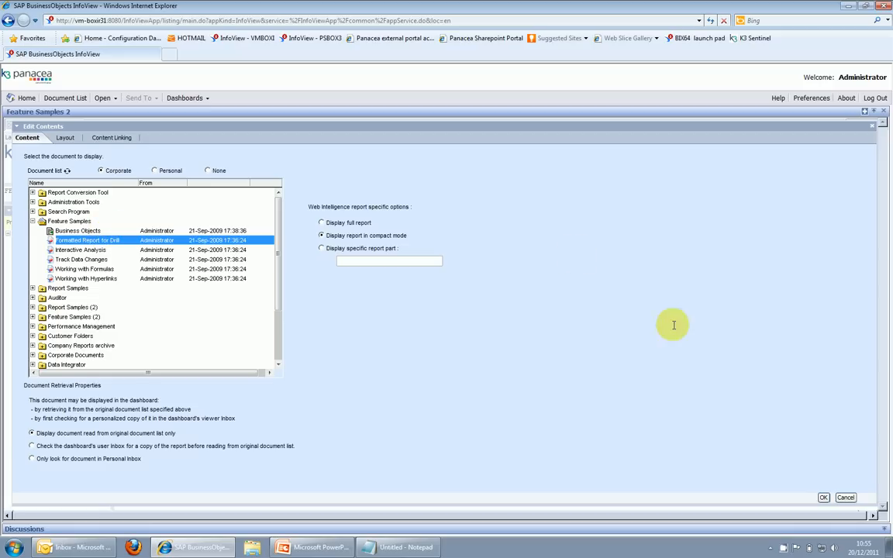
left_click(823, 497)
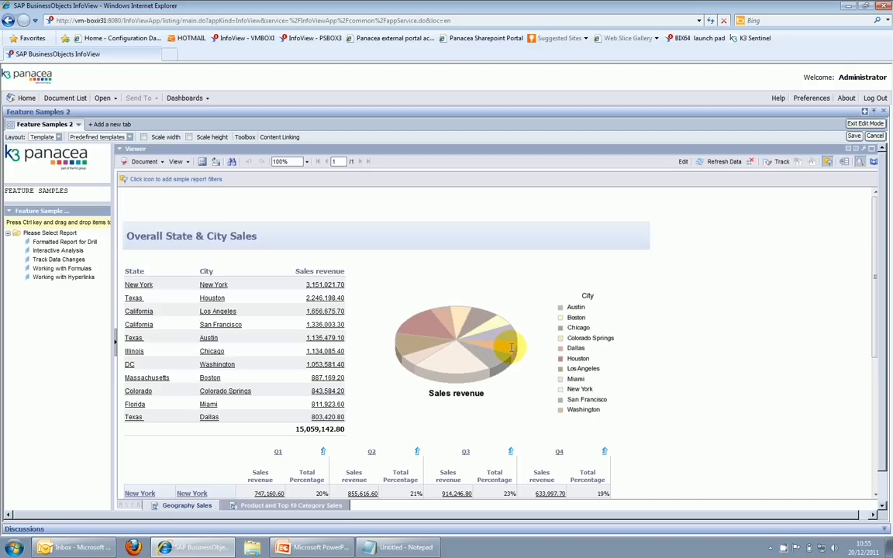
Save the Feature Samples 2 dashboard and exit edit mode
left_click(853, 136)
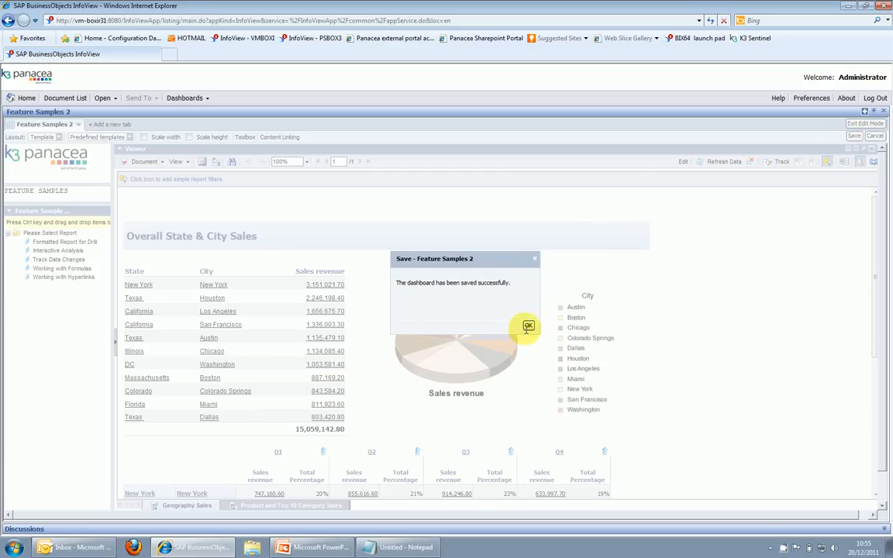
left_click(529, 324)
left_click(865, 123)
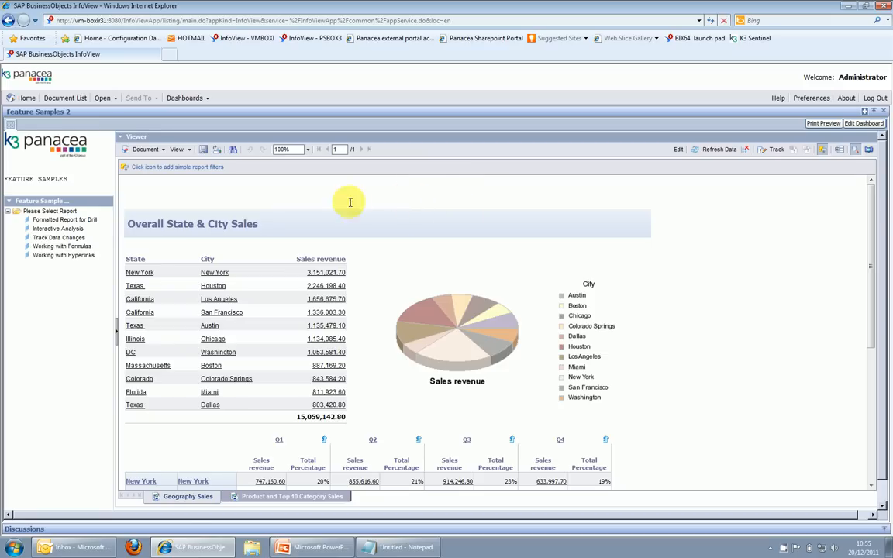
Test the navigation list by opening Interactive Analysis, Track Data Changes, Working with Formulas, Formatted Report for Drill and Working with Hyperlinks in the viewer
left_click(57, 229)
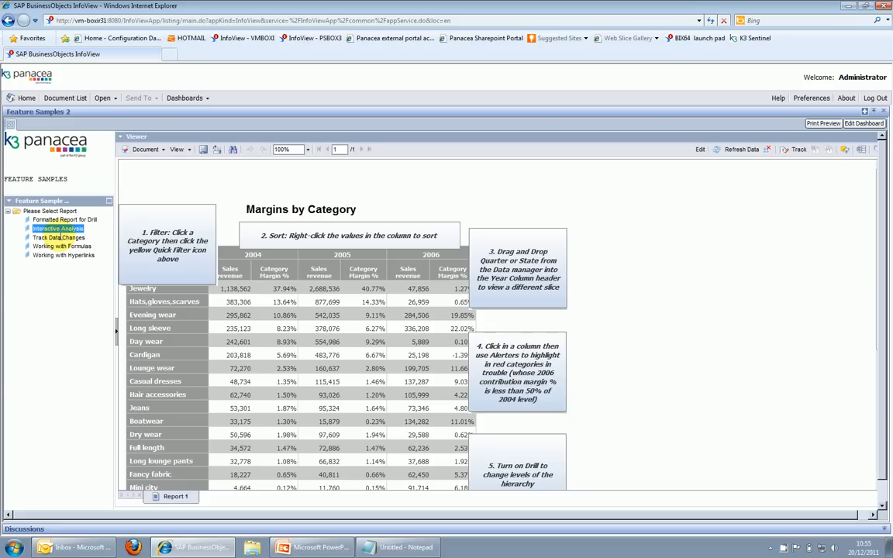
left_click(59, 238)
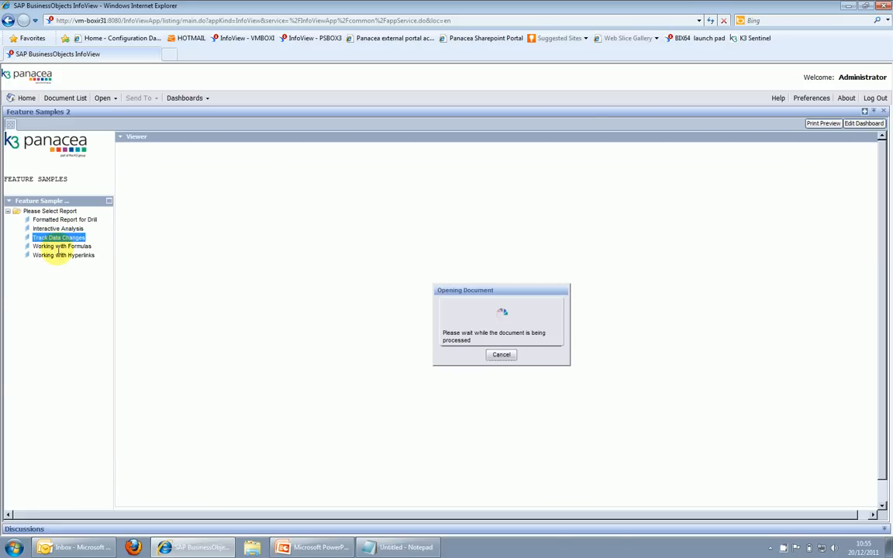
left_click(58, 246)
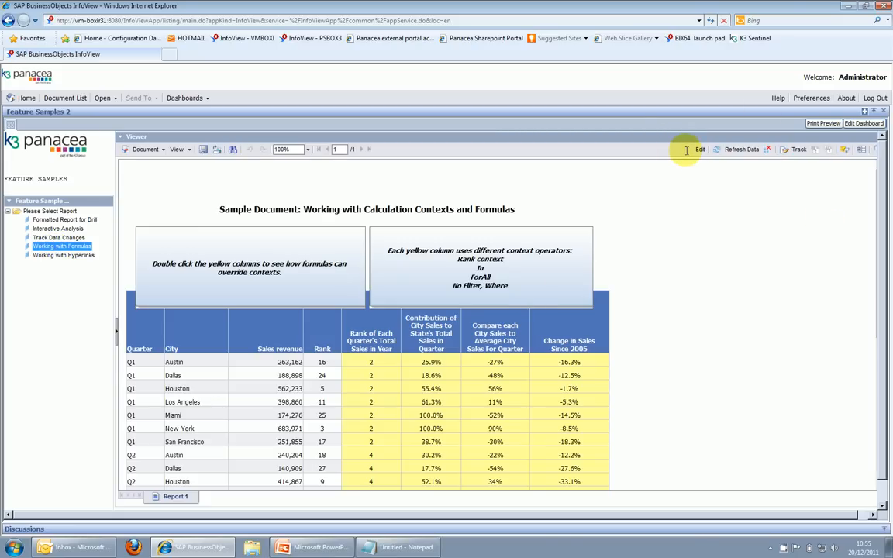
left_click(66, 219)
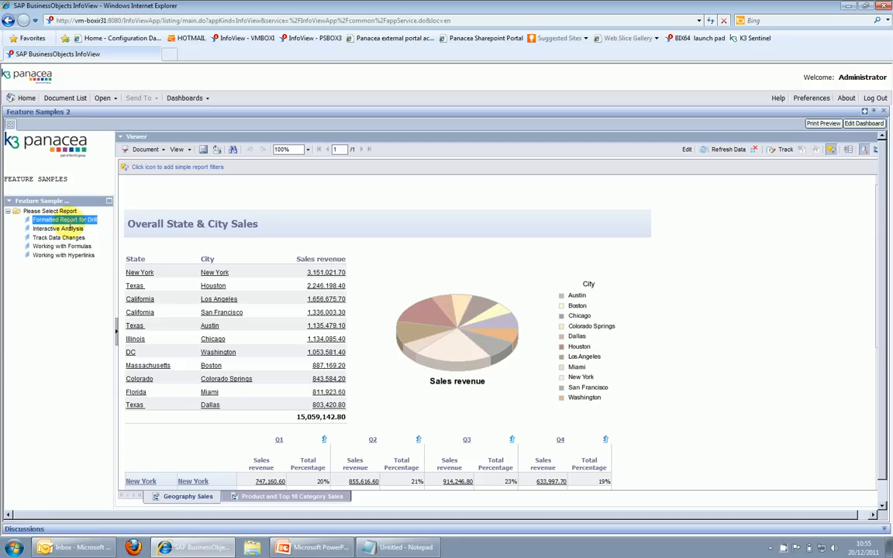
left_click(59, 237)
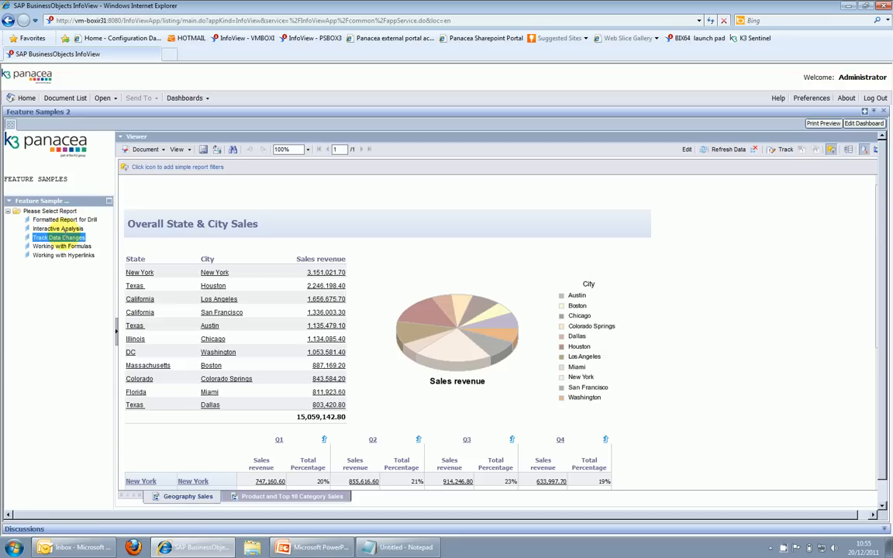
left_click(58, 255)
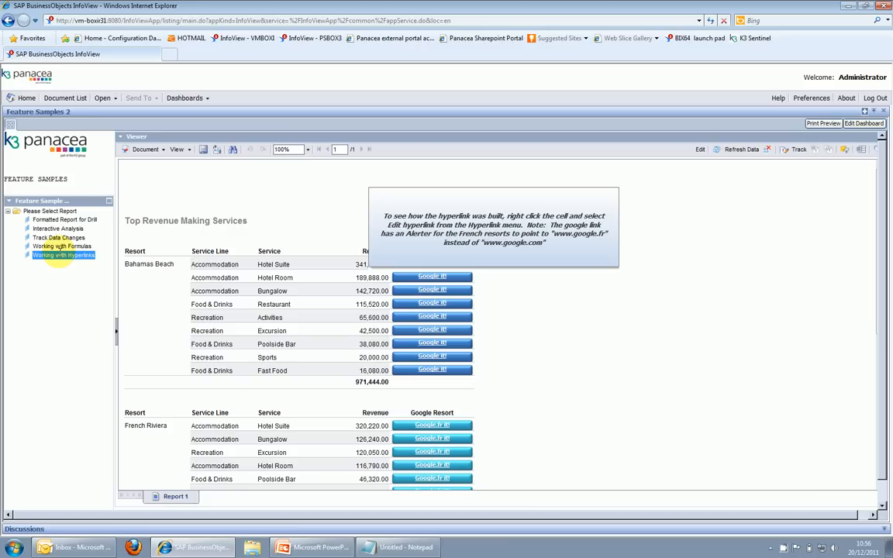
Switch to the Corporate_Dashboard presentation in PowerPoint and show its closing slide
left_click(314, 547)
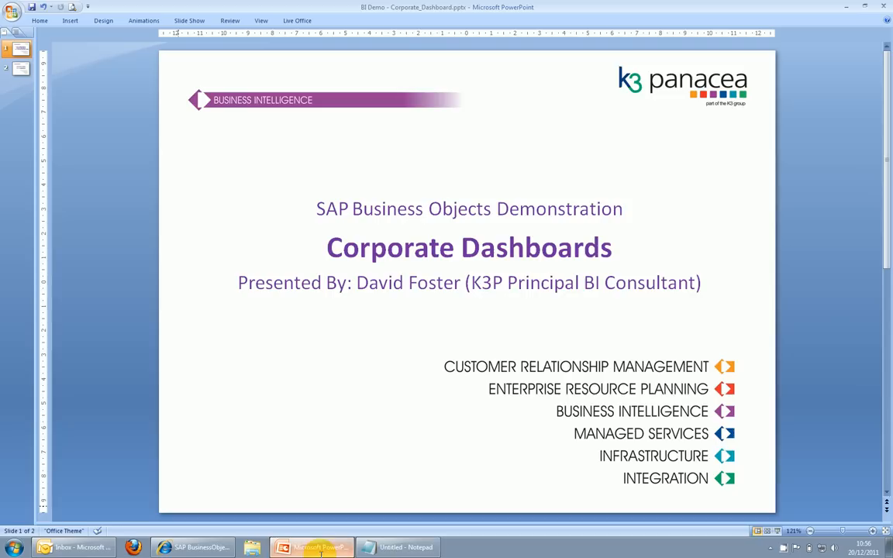
scroll(289, 424, "down", 1)
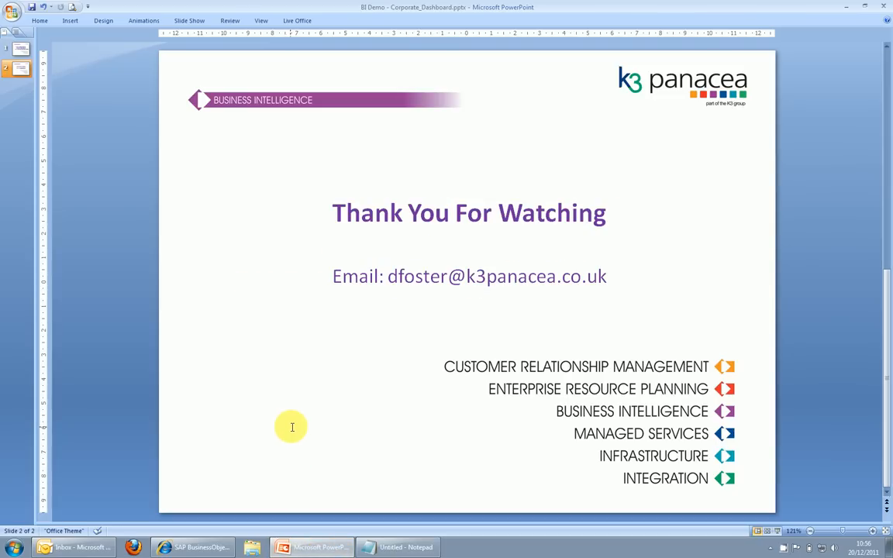